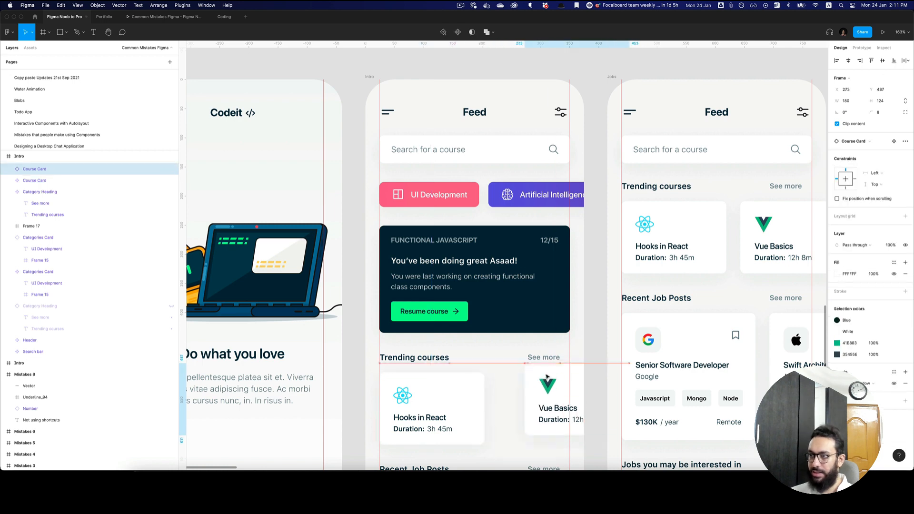
Undo the last move of the Vue Basics course card and bring up the Feed screen in the Coding file.
key("super+z")
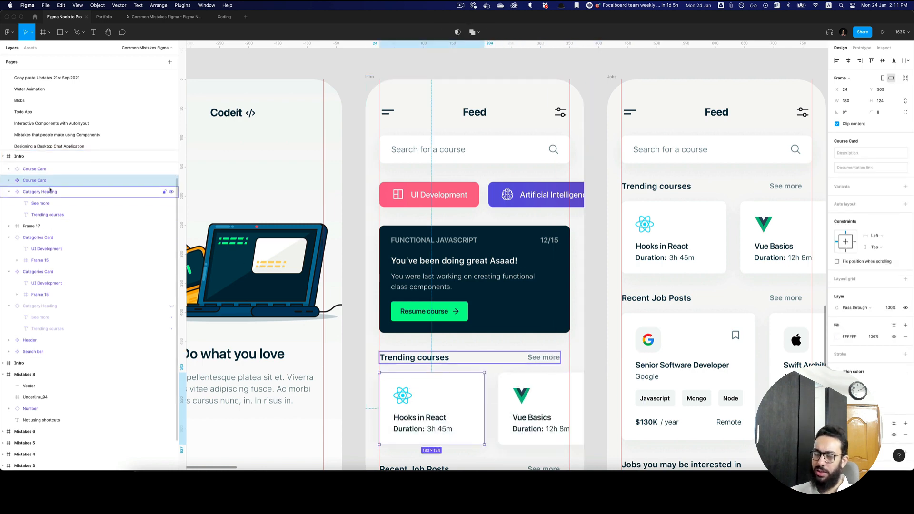
left_click(224, 17)
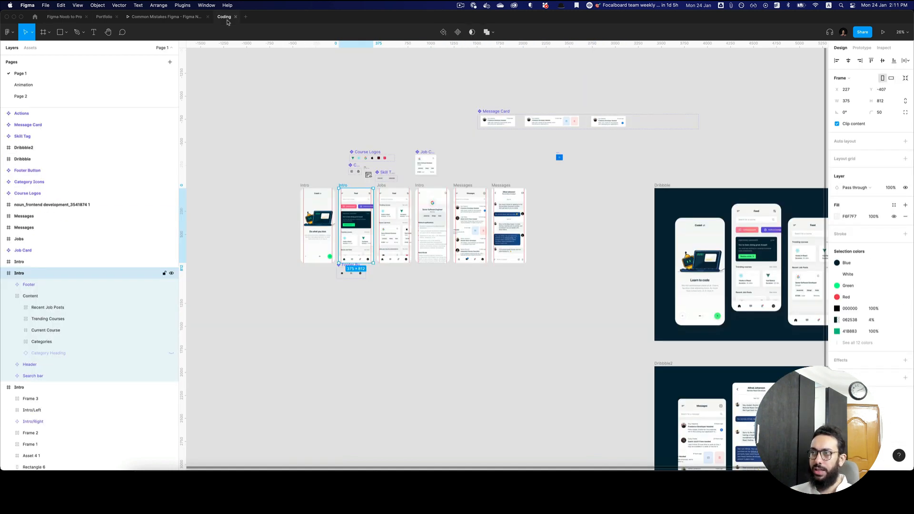
key("shift+2")
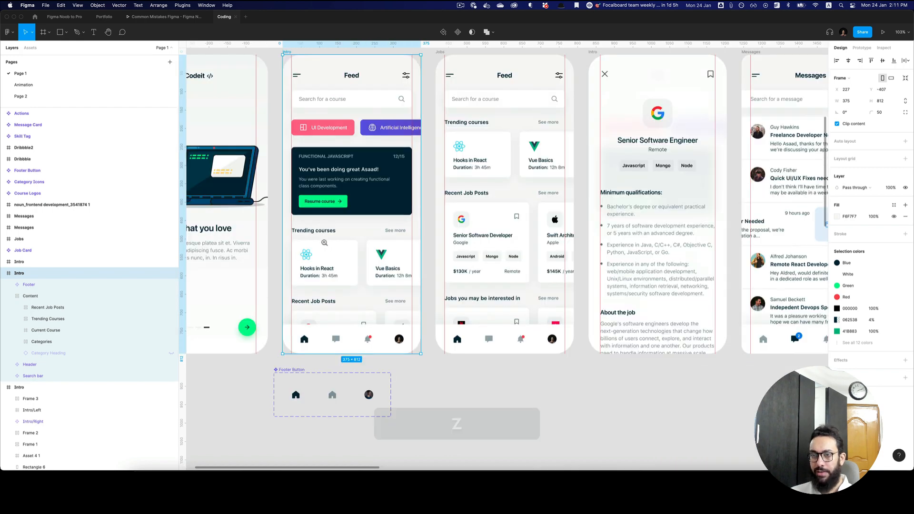
key("shift+2")
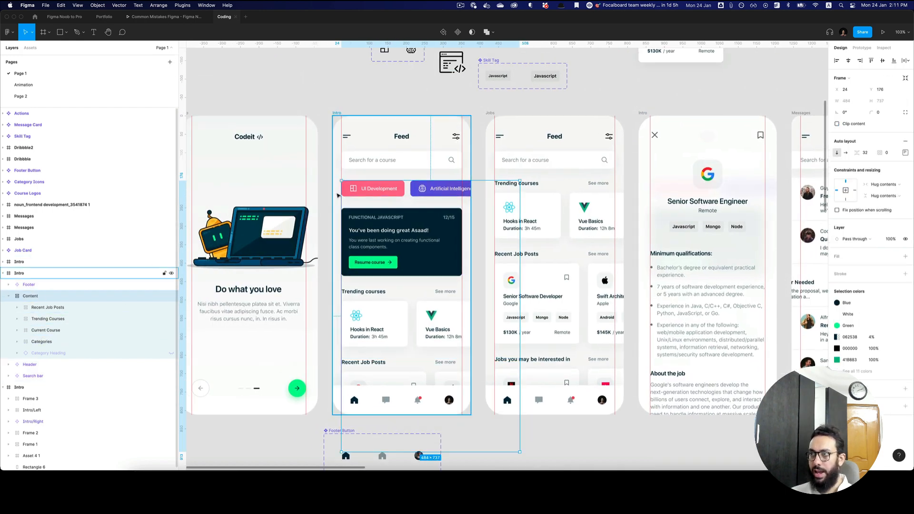
Examine the Feed screen's search bar, its Content frame and the Recent Job Posts, Trending Courses, Current Course and Categories layers.
left_click(425, 138)
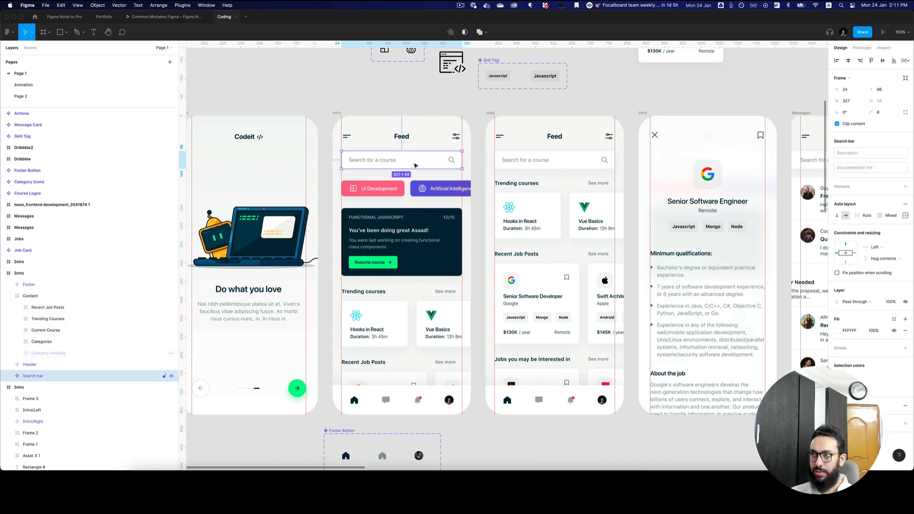
left_click(38, 294)
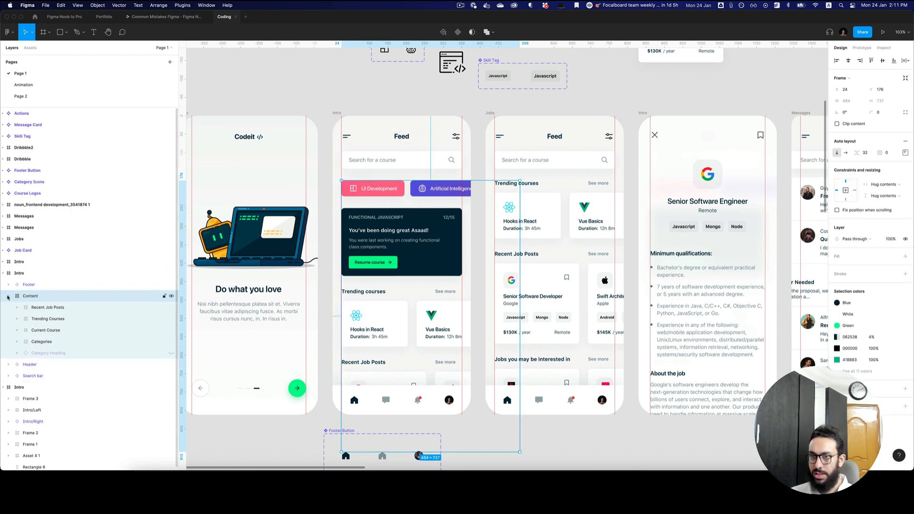
left_click(53, 307)
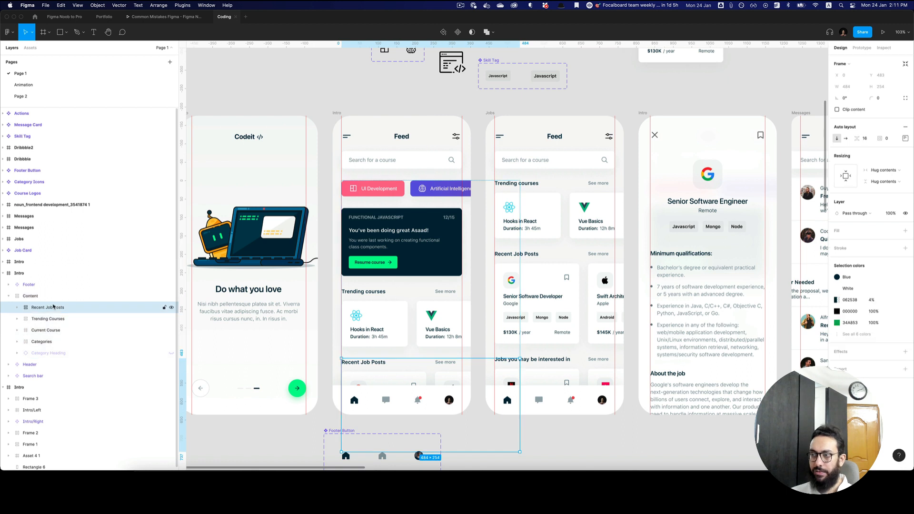
left_click(54, 319)
left_click(51, 330)
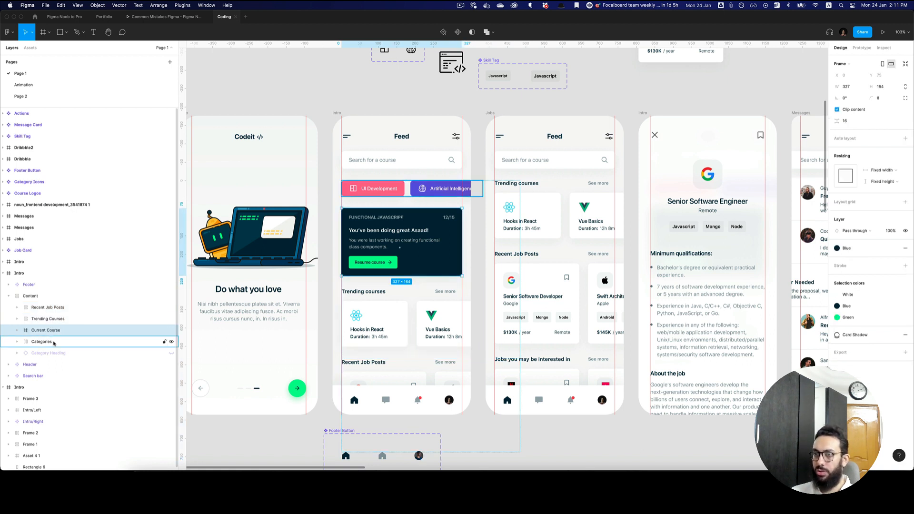
left_click(53, 343)
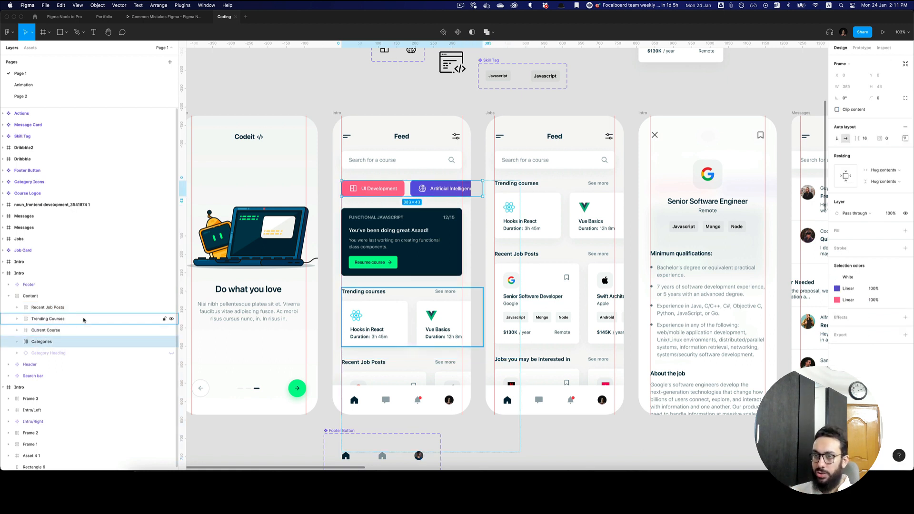
Collapse and re-expand the Content frame's layers, and select the Current Course frame.
left_click(8, 296)
left_click(48, 295)
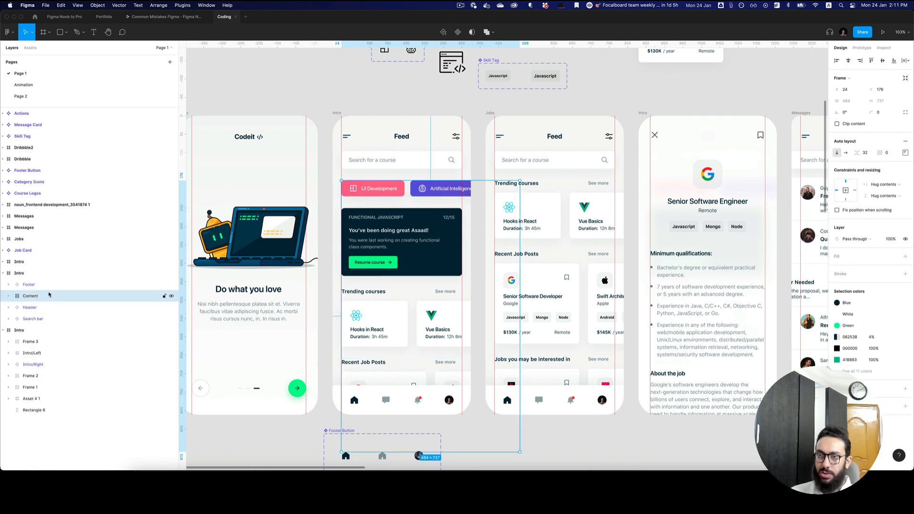
left_click(11, 296)
left_click(48, 331)
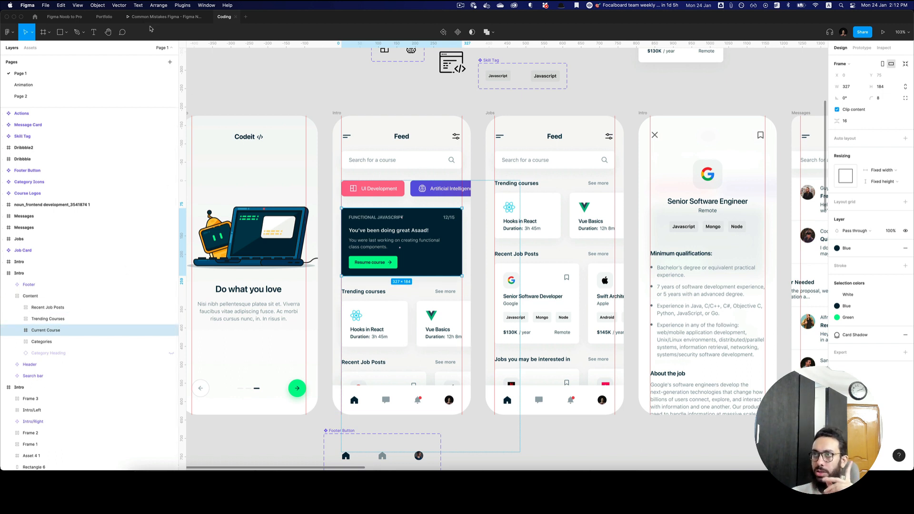
Switch to the Figma Noob to Pro file and display the Mistake 2 slide.
left_click(70, 19)
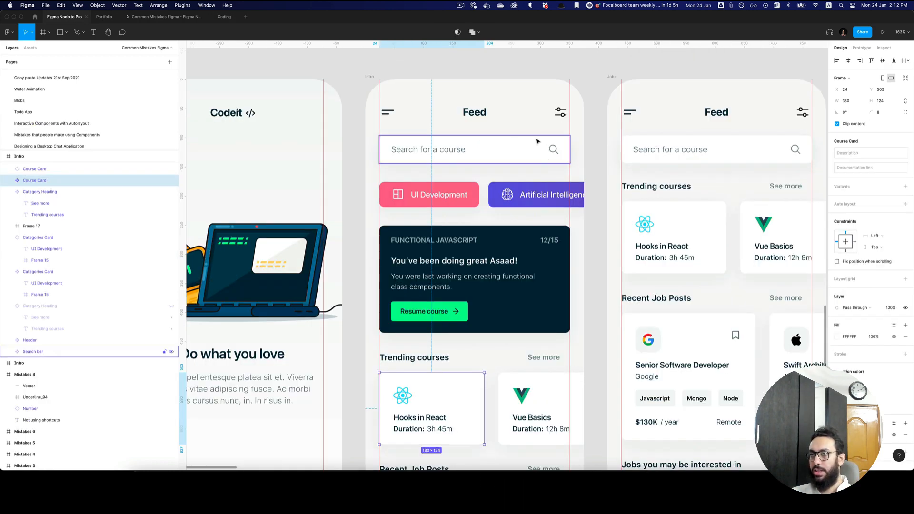
key("n")
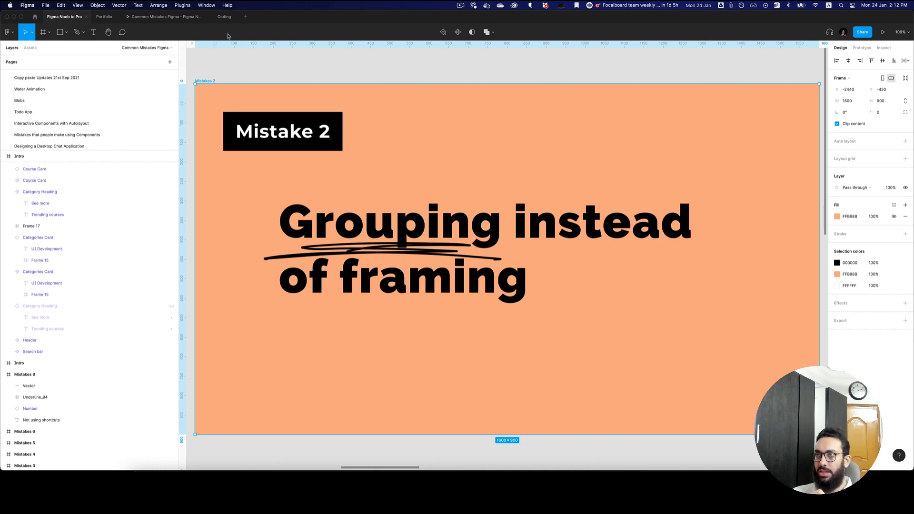
Try grouping the Current Course card in the Coding file, and undo the grouping.
left_click(225, 17)
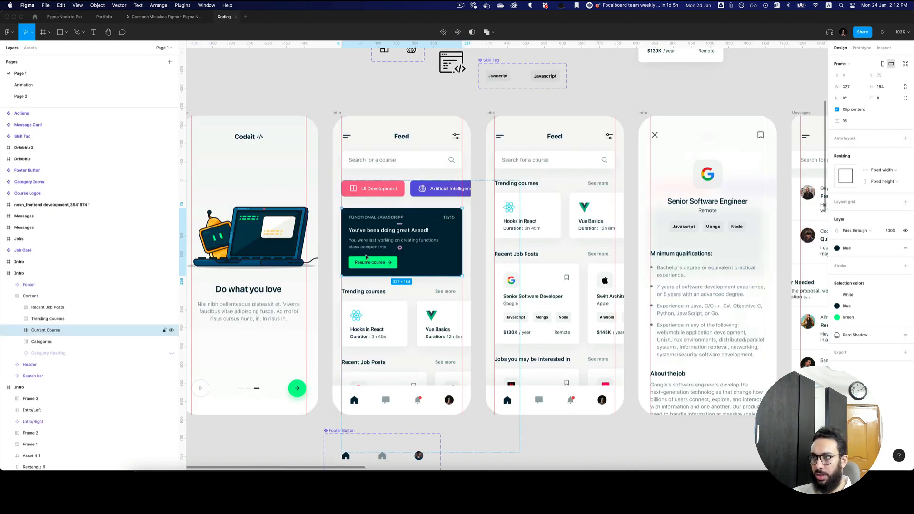
key("super+g")
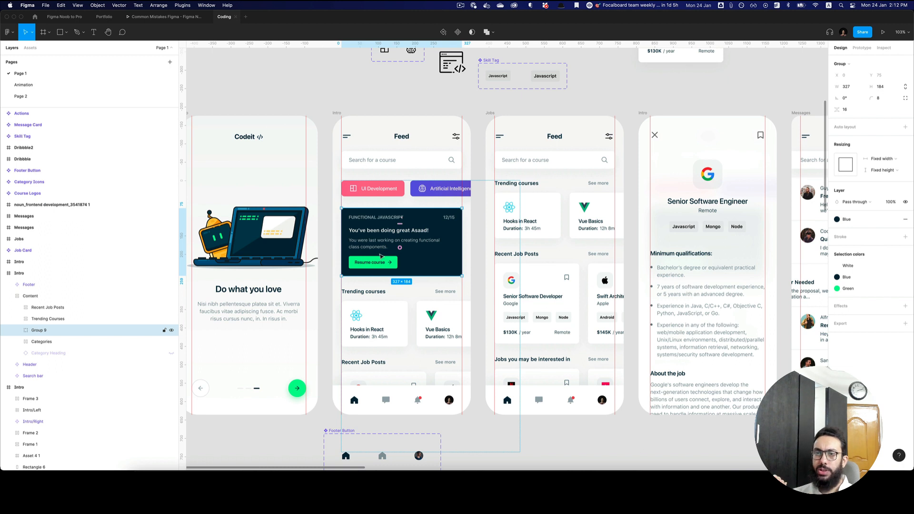
key("super+z")
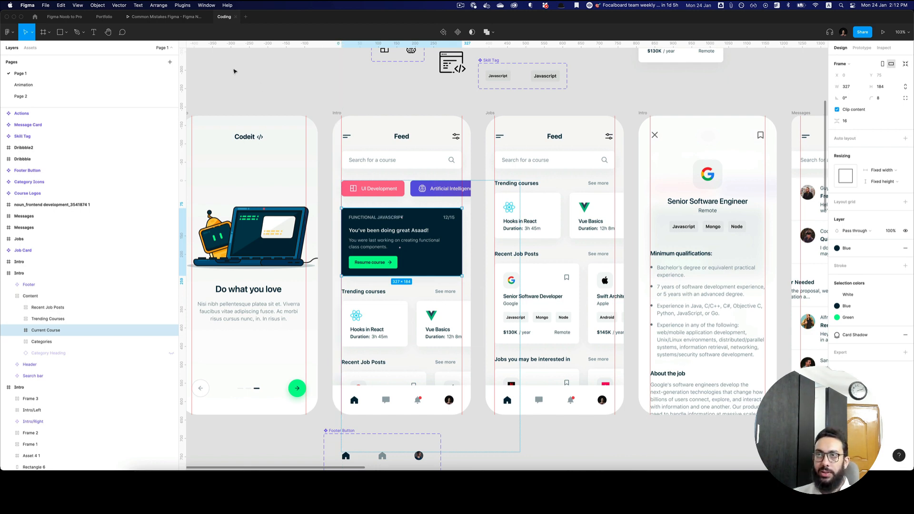
Draw a frame about 278 × 386 below the Mistake 2 slide in Figma Noob to Pro and place a copy beside it.
left_click(62, 18)
scroll(503, 276, "down", 8)
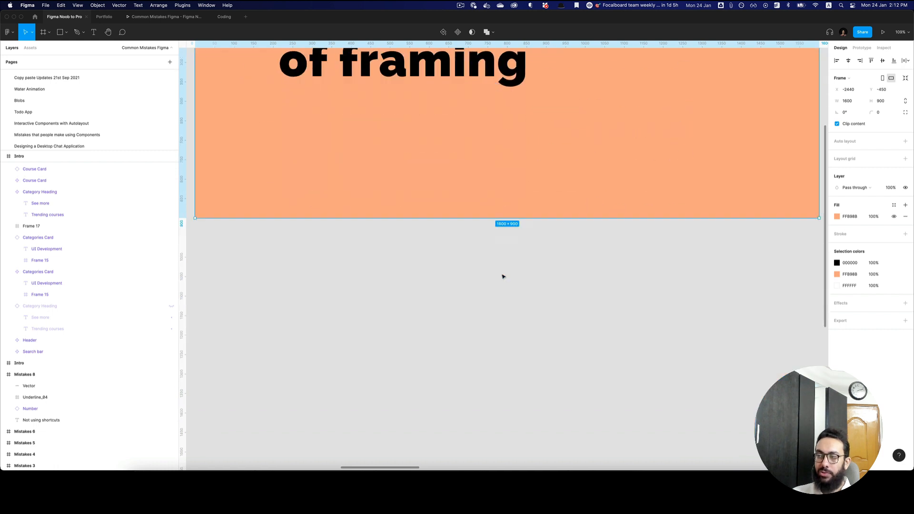
left_click(504, 276)
key("z")
left_click(501, 273, "alt")
key("space")
left_click_drag(463, 236, 469, 261)
key("a")
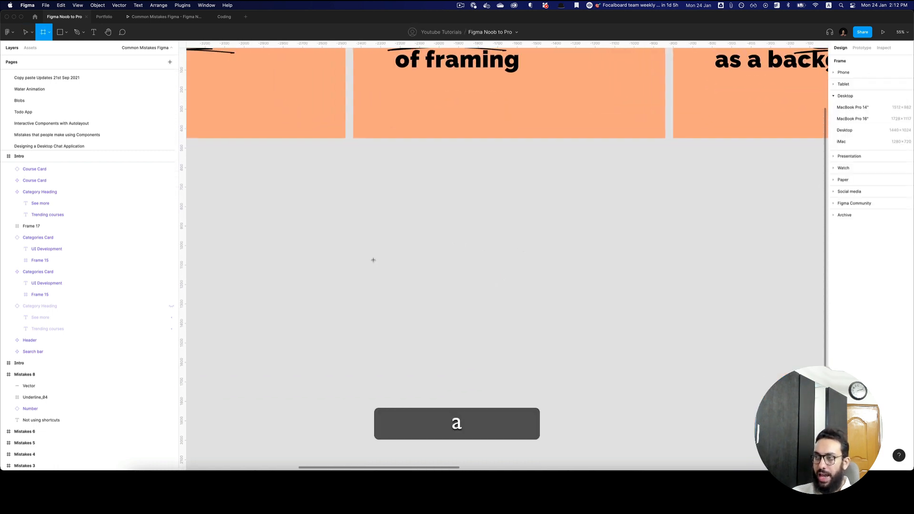
mouse_move(366, 248)
left_mouse_down()
mouse_move(420, 324)
mouse_move(523, 298)
left_mouse_up()
key("alt+shift+v")
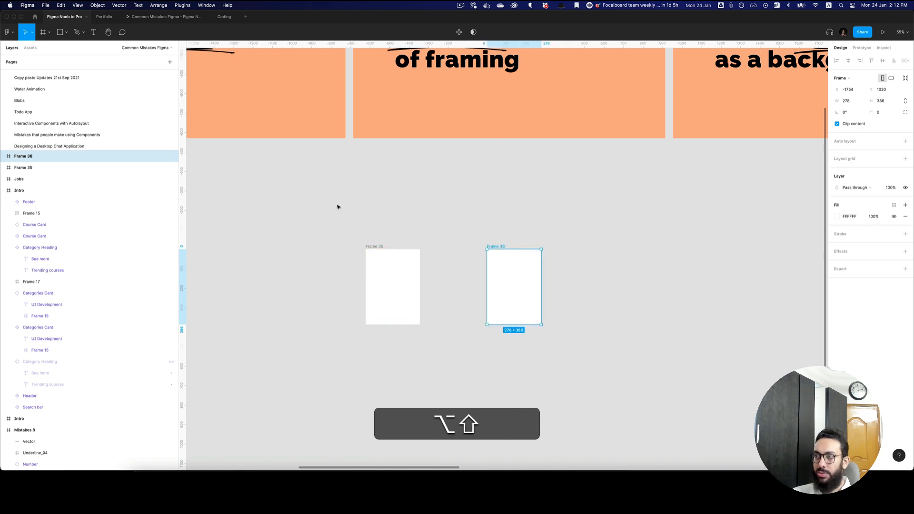
Group the two white frames and change the group's fill to red FF2626.
left_click_drag(315, 203, 519, 349)
key("super+g")
scroll(476, 341, "up", 5)
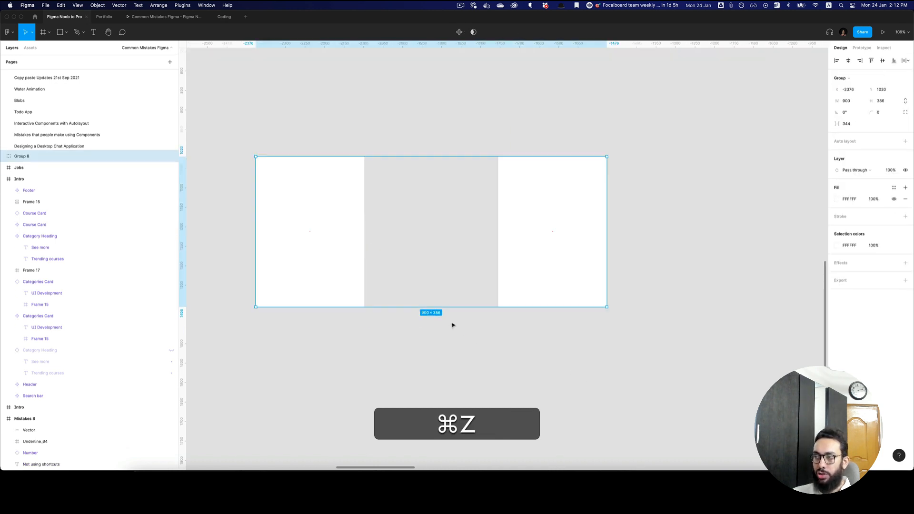
scroll(471, 367, "up", 2)
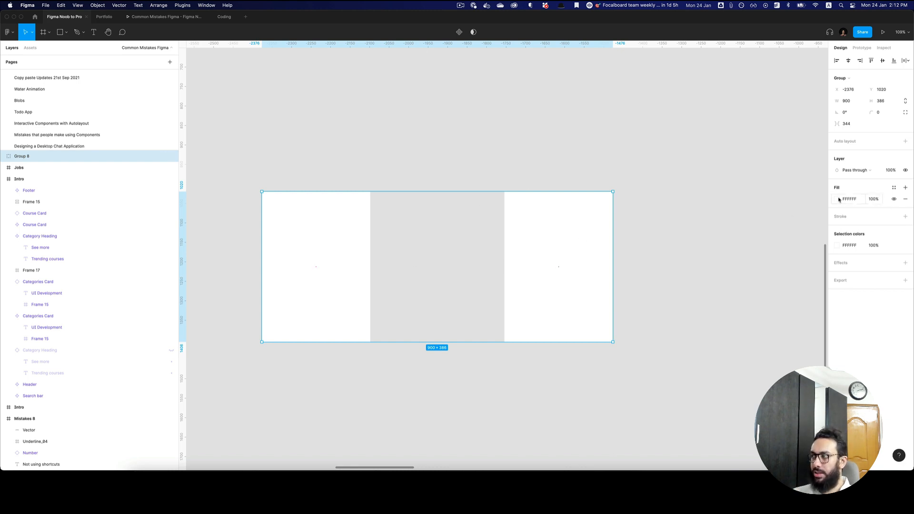
left_click(836, 199)
left_click_drag(821, 229, 815, 208)
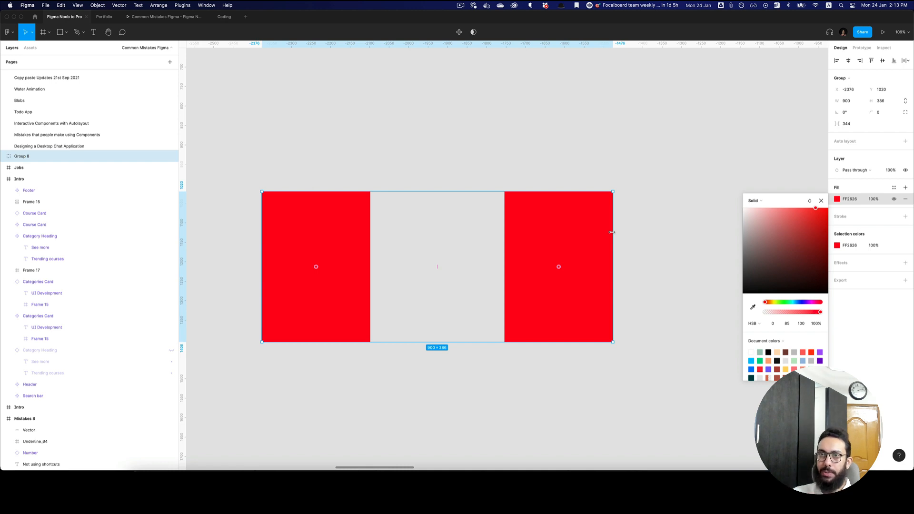
Undo the red fill and the grouping of the two frames.
key("Escape")
key("super+z")
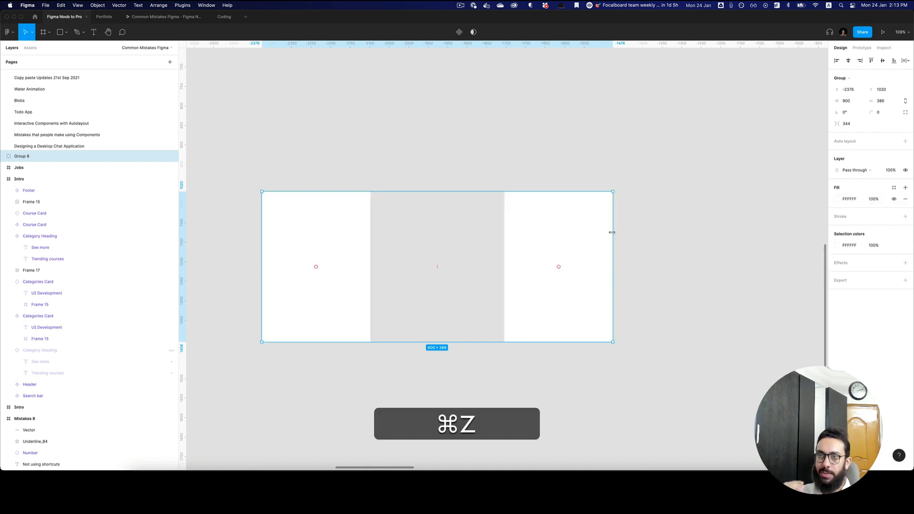
key("super+z")
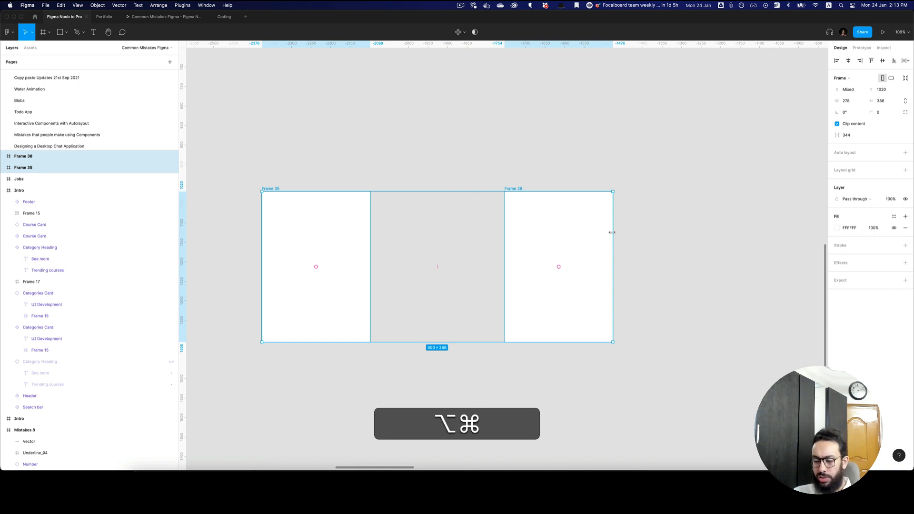
Wrap the two frames in a parent frame and give it a visible red fill ED1111.
key("super+alt+g")
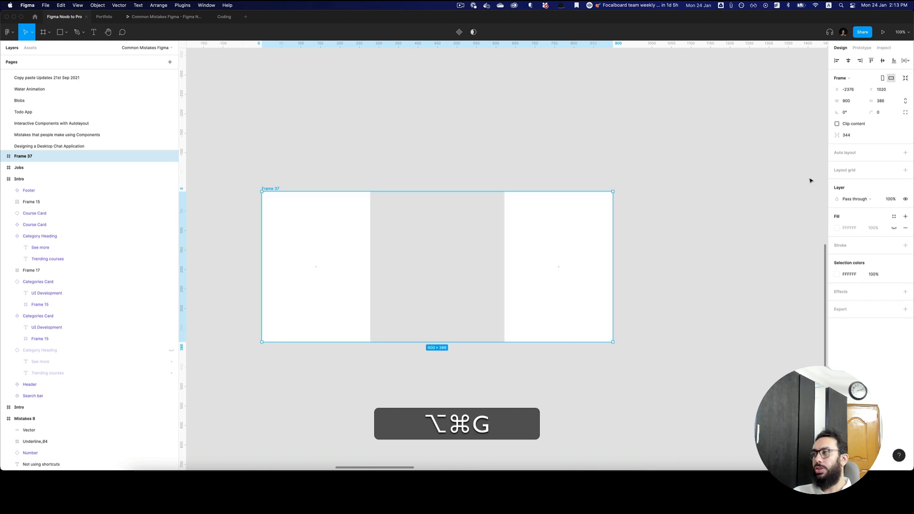
left_click(894, 228)
left_click(836, 228)
left_click_drag(794, 249, 822, 243)
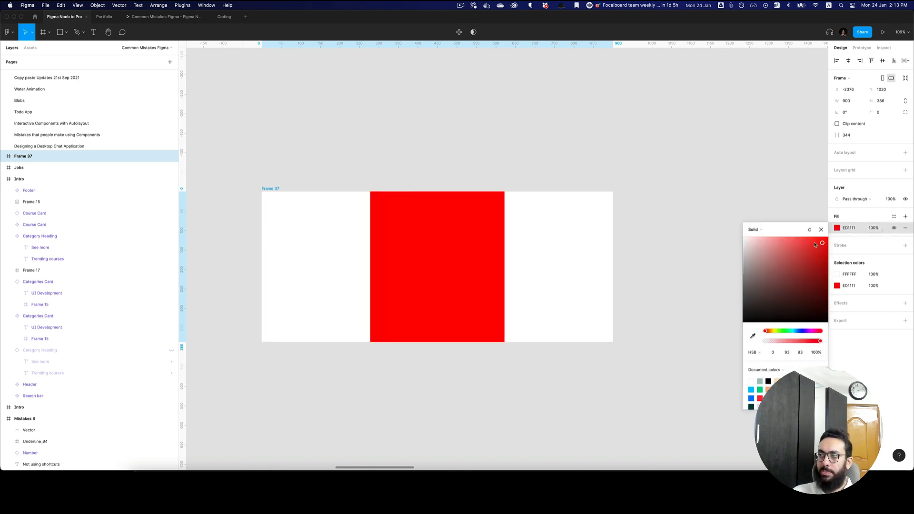
left_click(821, 229)
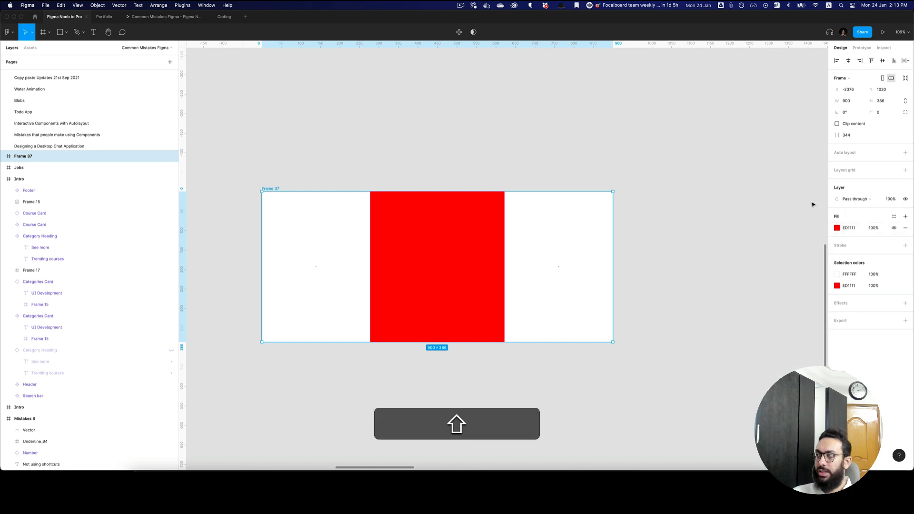
Add auto layout with a padding of 24 to the red parent frame, and give it a black stroke.
key("shift+a")
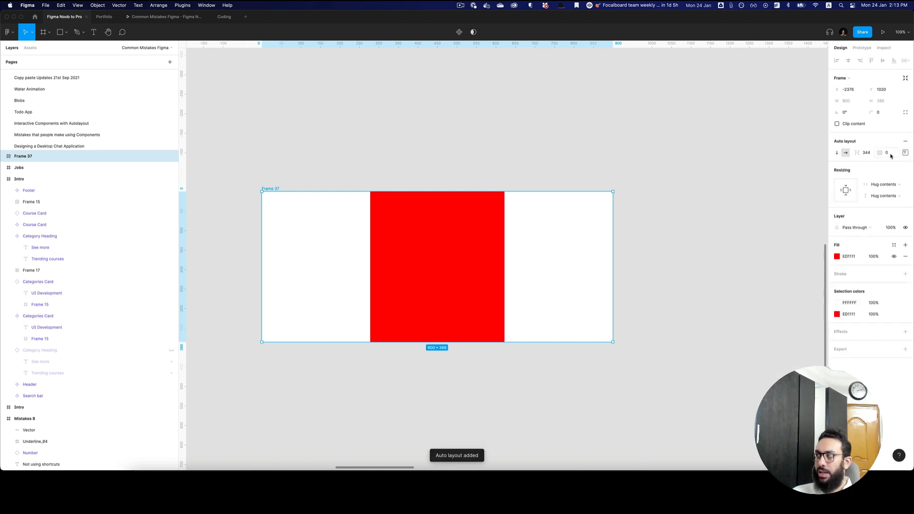
left_click(887, 153)
type("24")
key("Return")
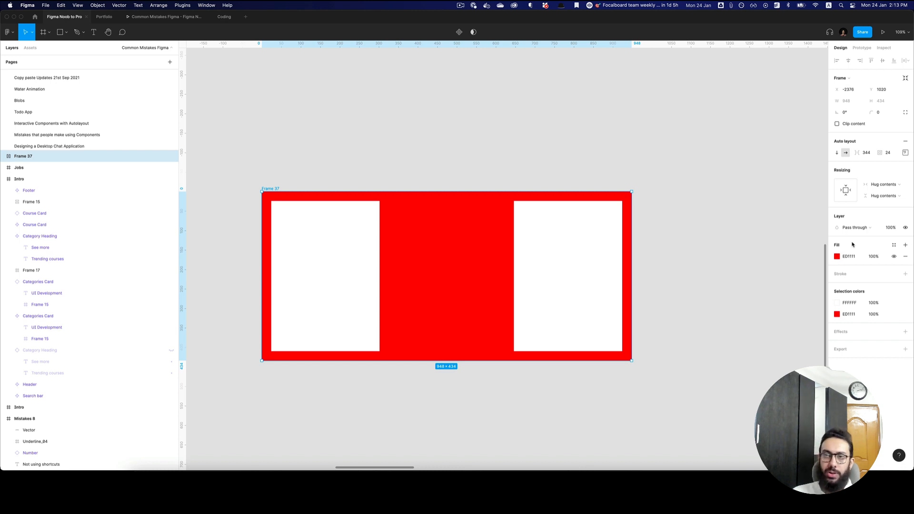
left_click(905, 274)
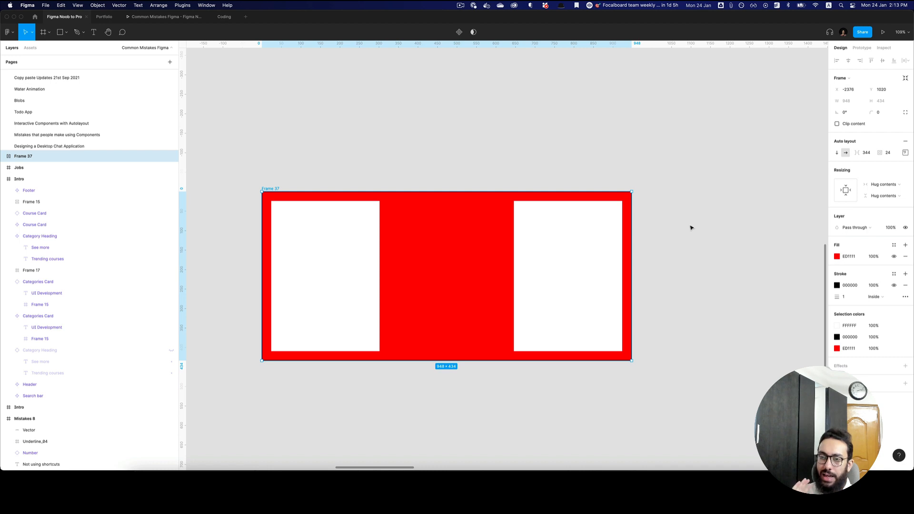
Delete the red parent frame below the Mistake 2 slide.
key("z")
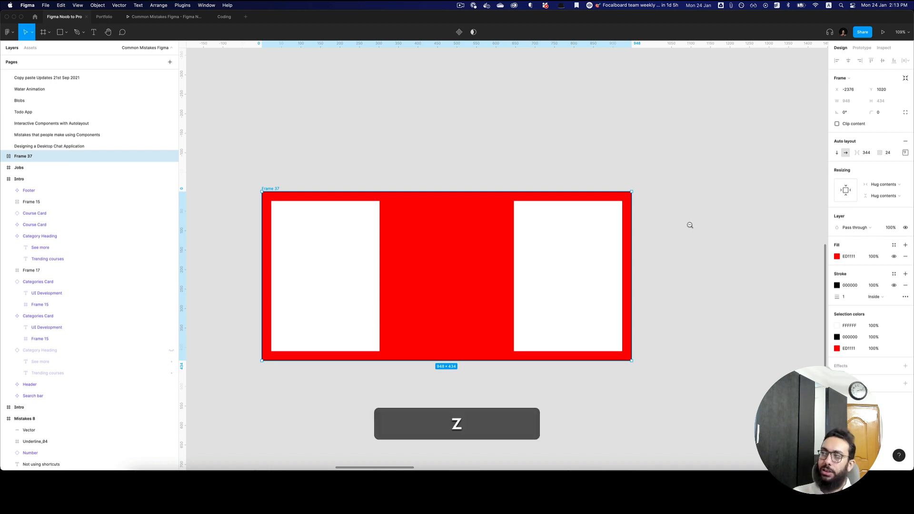
left_click(690, 224, "alt")
left_click(691, 224, "alt")
key("space")
left_click_drag(691, 224, 645, 248)
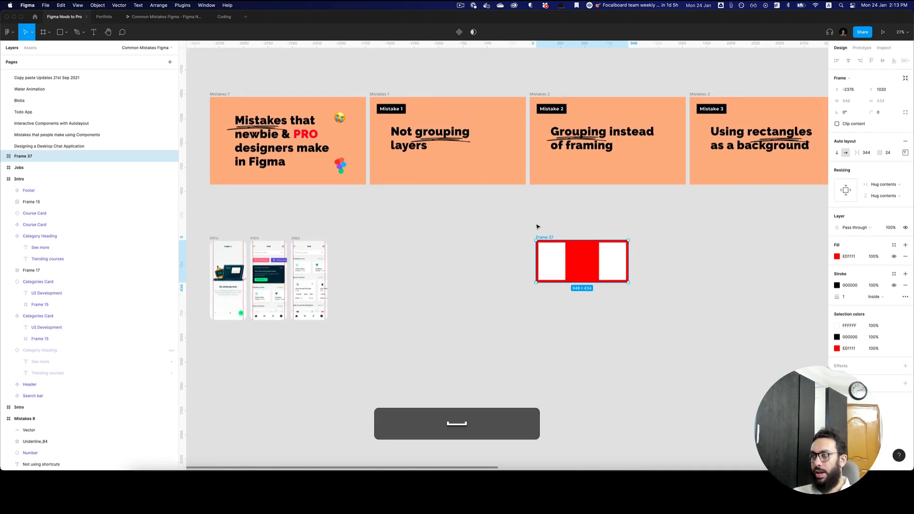
left_click_drag(516, 222, 639, 294)
key("super+x")
key("super+z")
Open the Mistake 2 slide's heading for text editing and select the word “instead”.
key("z")
left_click(669, 144)
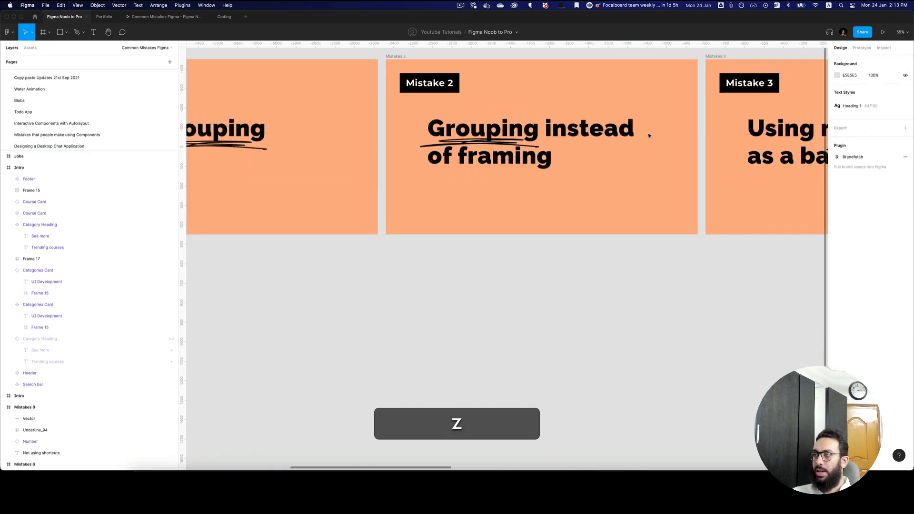
scroll(524, 191, "up", 2)
left_click(490, 169, "super")
double_click(491, 169)
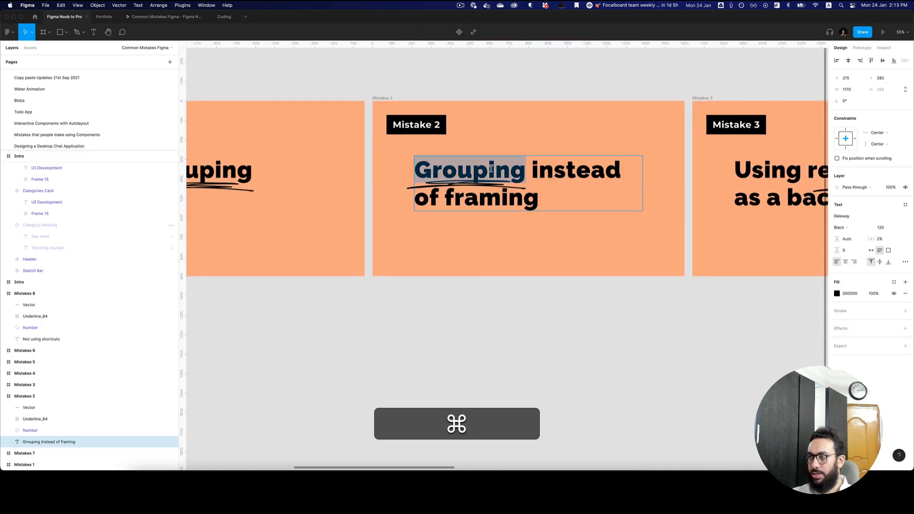
key("Escape")
key("z")
left_click(524, 156)
double_click(588, 181)
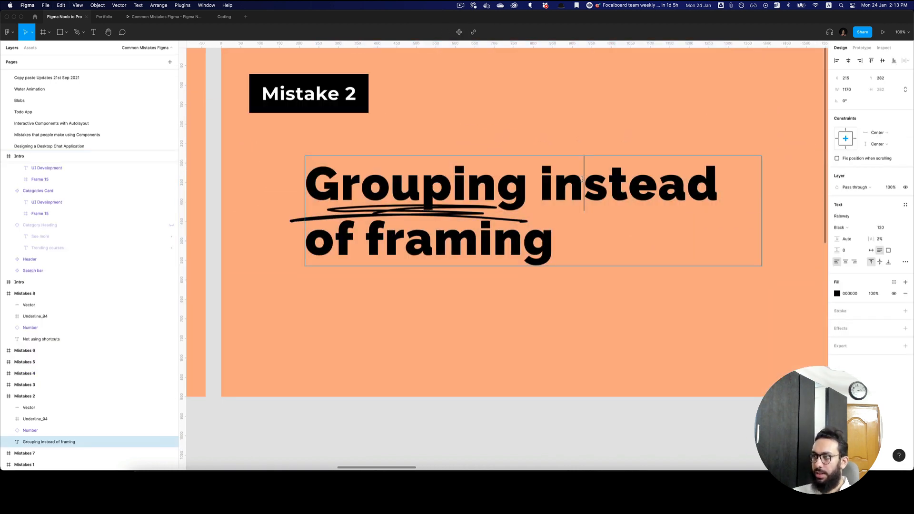
double_click(588, 181)
type("using ")
type("Frames inste")
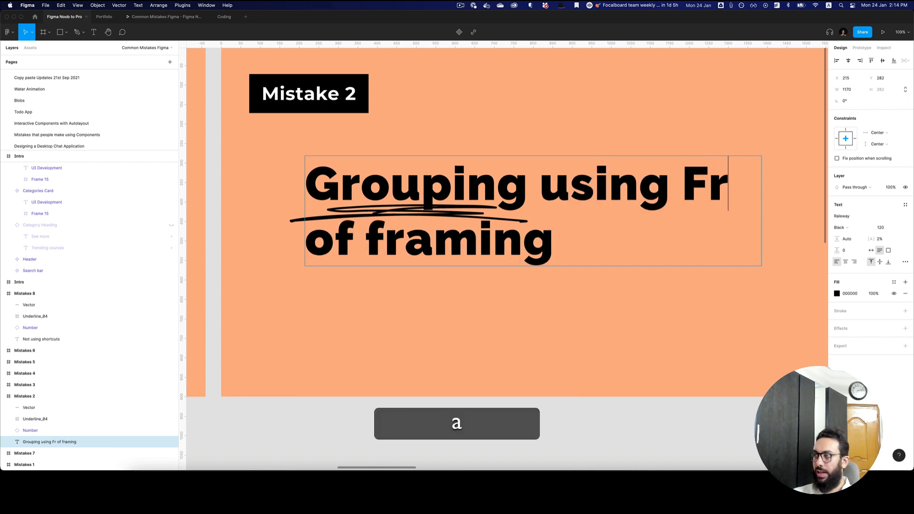
key("super+z")
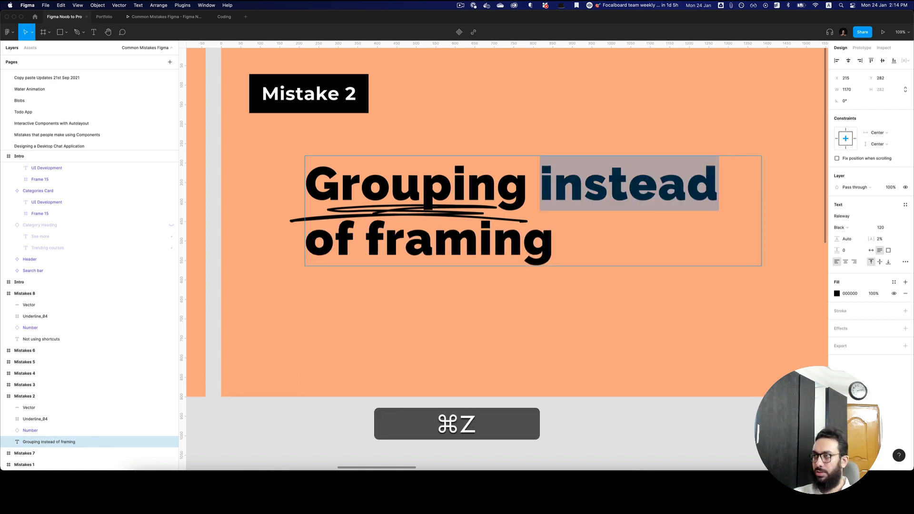
Replace the selected word “instead” in the Mistake 2 heading with: using “Group” instead.
type("using “Gr")
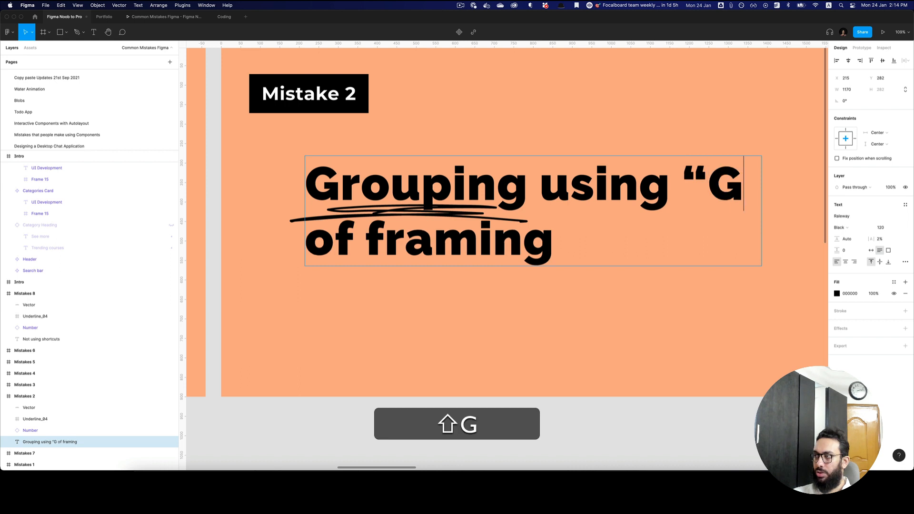
type("oup” instead")
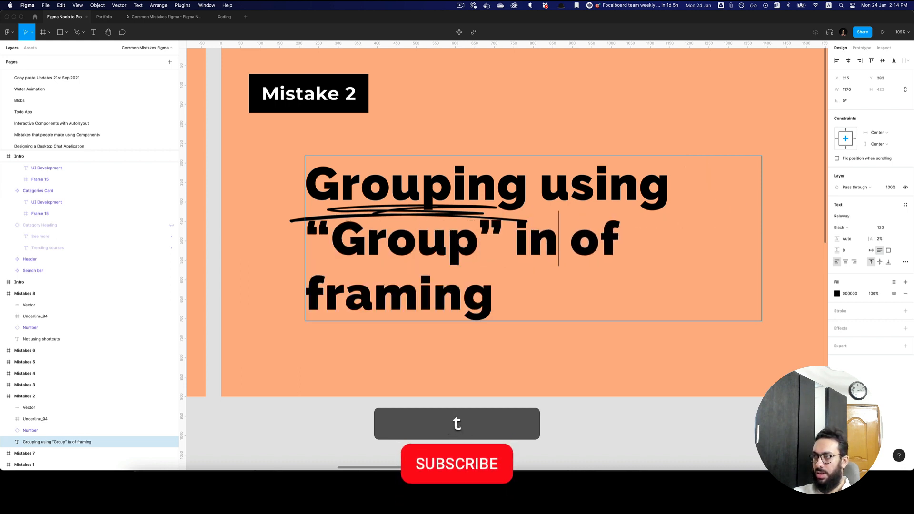
key("BackSpace")
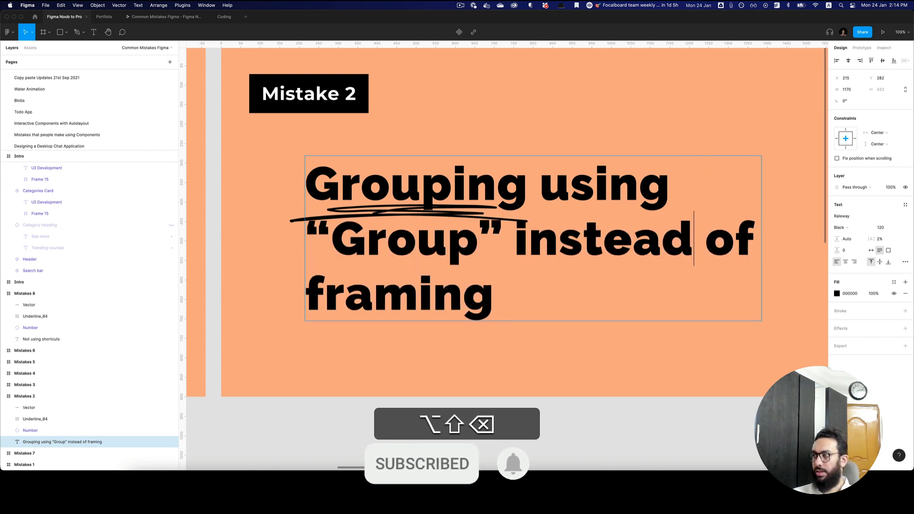
key("alt+shift+Escape")
Replace the word “framing” at the end of the Mistake 2 heading with “Frames” in quotation marks.
double_click(463, 292)
double_click(463, 293)
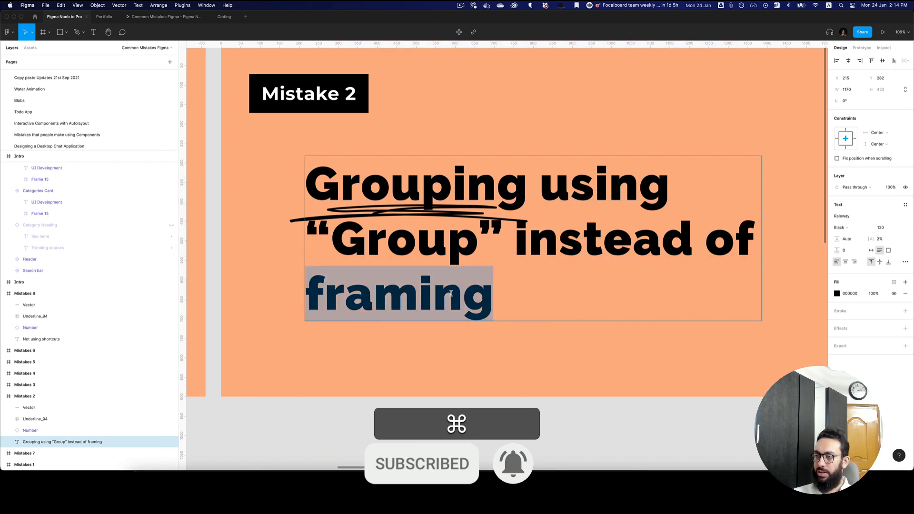
type("“Frames”")
key("Escape")
left_click(560, 252, "alt")
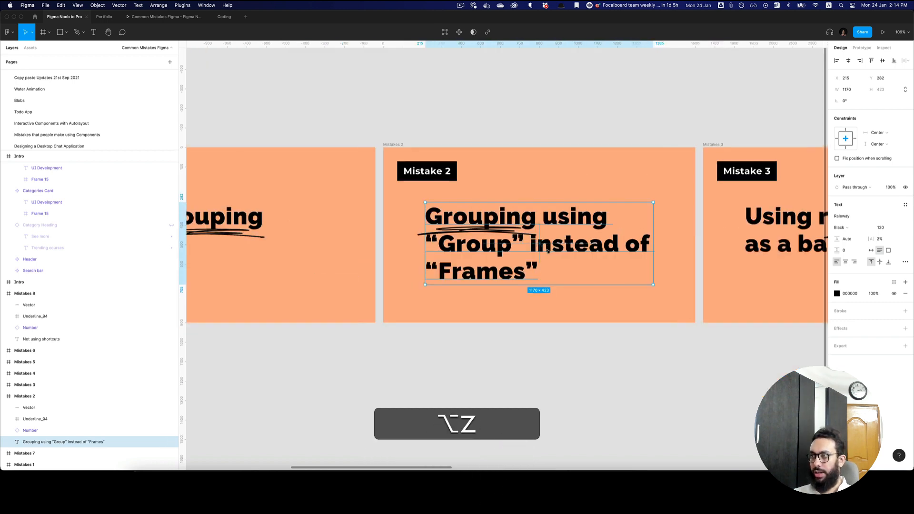
Go to the Mistake 3 slide, “Using rectangles as a background”, and view it among the other slides.
key("n")
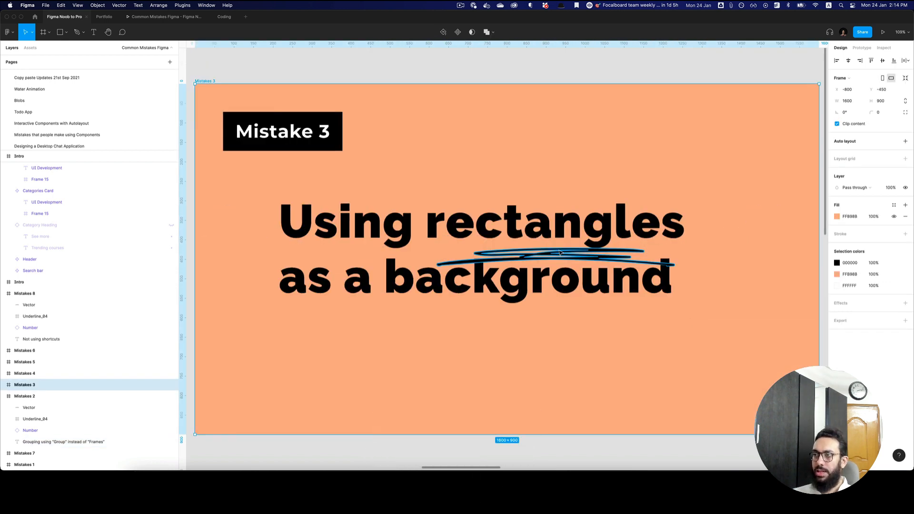
key("z")
left_click(560, 252, "alt")
left_click(560, 252, "alt")
left_click(560, 252, "alt")
Duplicate the pink UI Development category card from the Feed screen onto the empty canvas beyond the Jobs screen.
key("space")
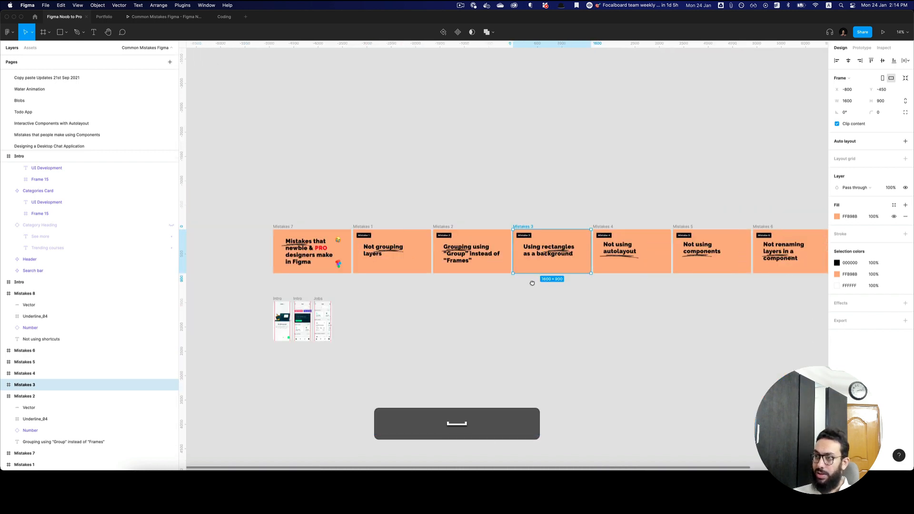
left_click_drag(525, 300, 536, 256)
key("z")
left_click(314, 265)
left_click(308, 265)
left_click(308, 265)
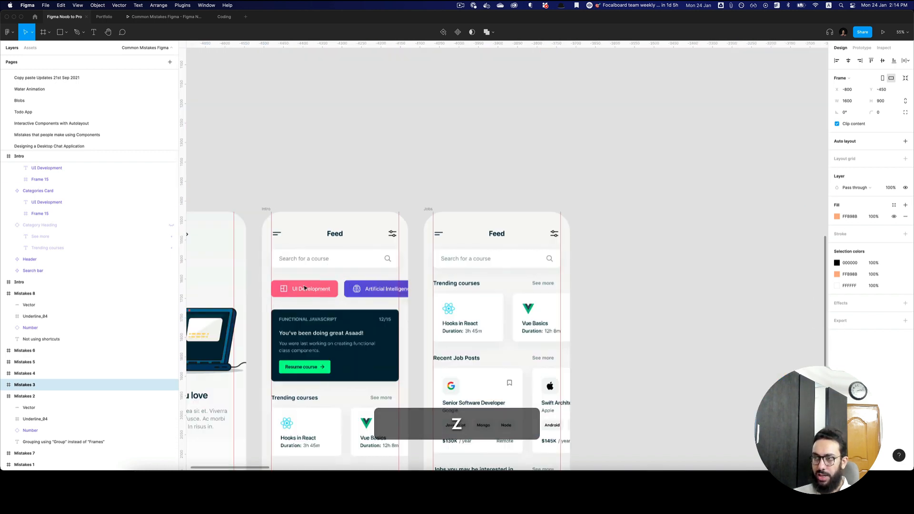
double_click(304, 288)
key("shift+Return")
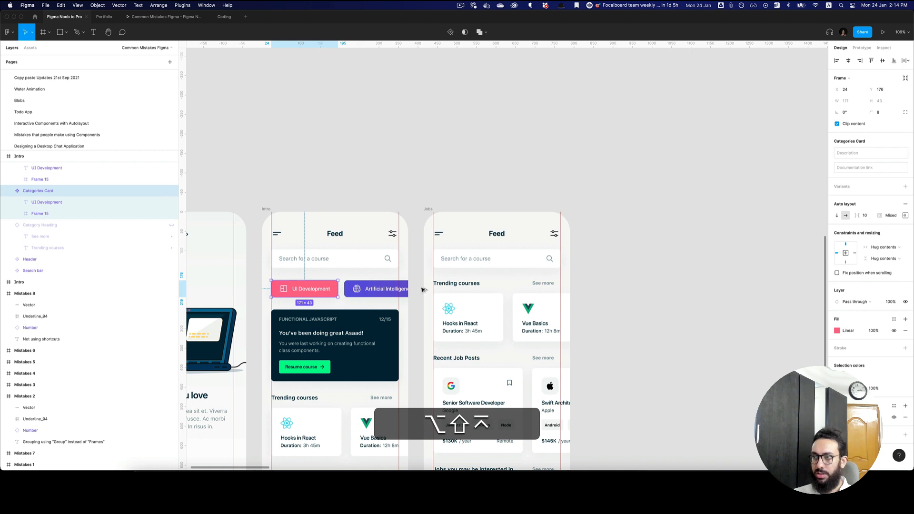
left_click_drag(305, 288, 818, 286)
key("space")
left_click_drag(706, 256, 373, 142)
Detach the copied UI Development card from its component.
key("z")
left_click(554, 178)
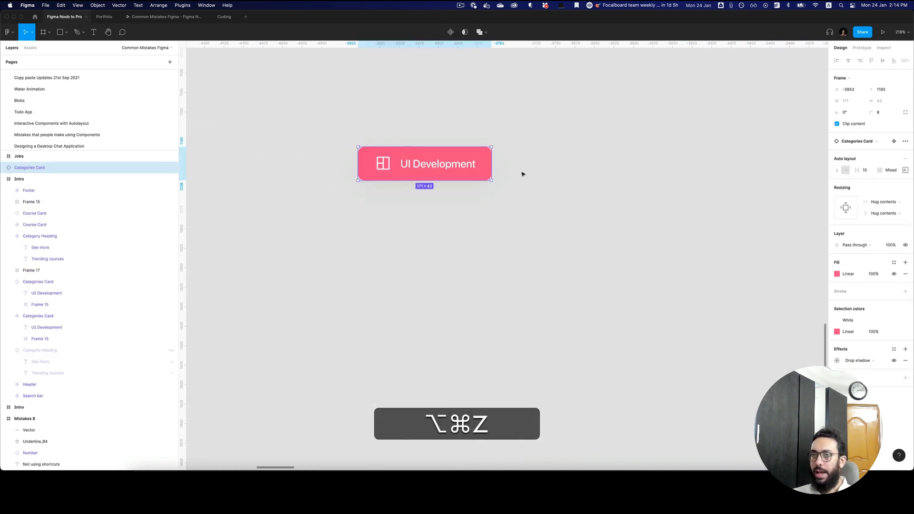
key("alt+super+b")
key("space")
key("z")
left_click_drag(460, 166, 485, 216)
left_click(522, 236)
key("space")
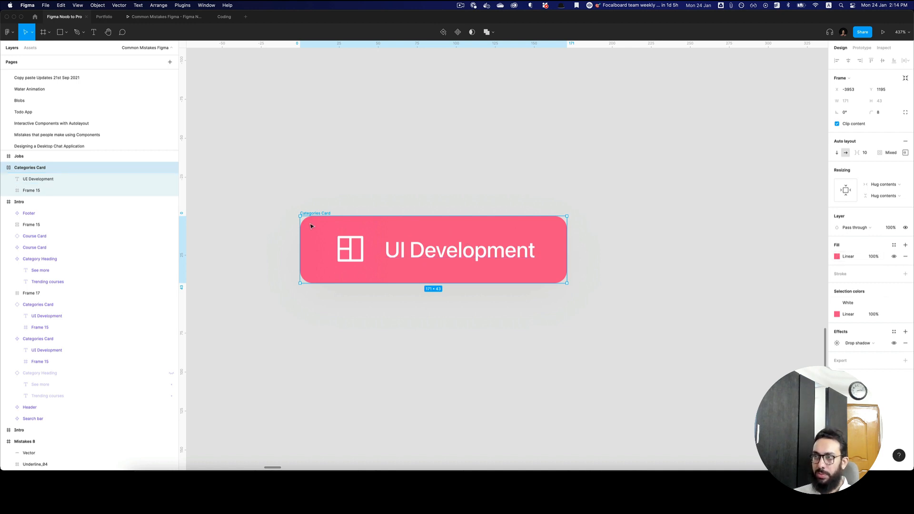
Remove the detached card's auto layout and place a 171 × 43 rectangle inside it, behind the label and icon.
key("r")
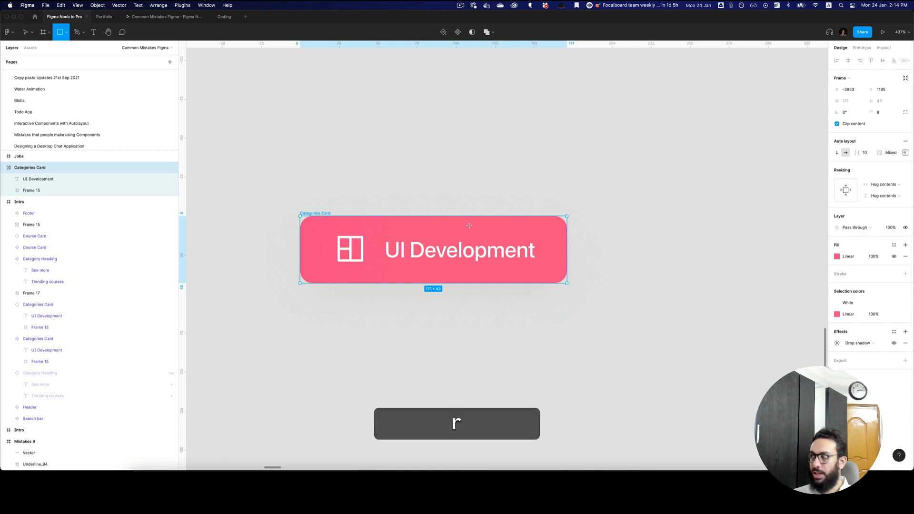
left_click(905, 141)
mouse_move(303, 225)
left_mouse_down()
mouse_move(402, 284)
mouse_move(375, 268)
mouse_move(366, 282)
mouse_move(567, 264)
left_mouse_up()
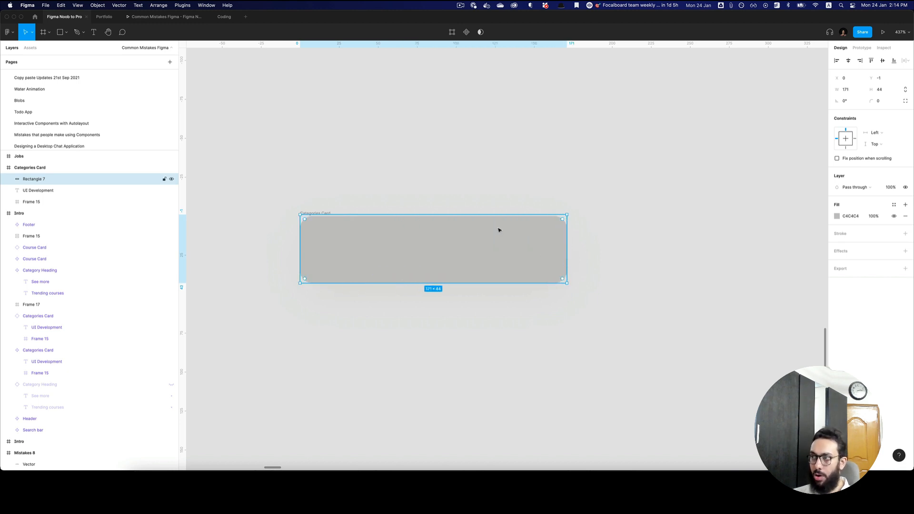
left_click_drag(500, 215, 500, 216)
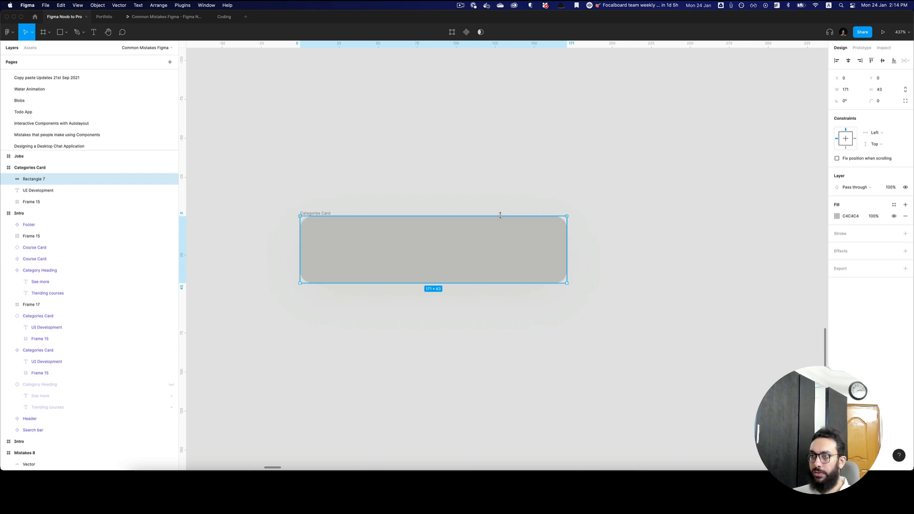
key("super+bracketleft")
key("super+bracketleft")
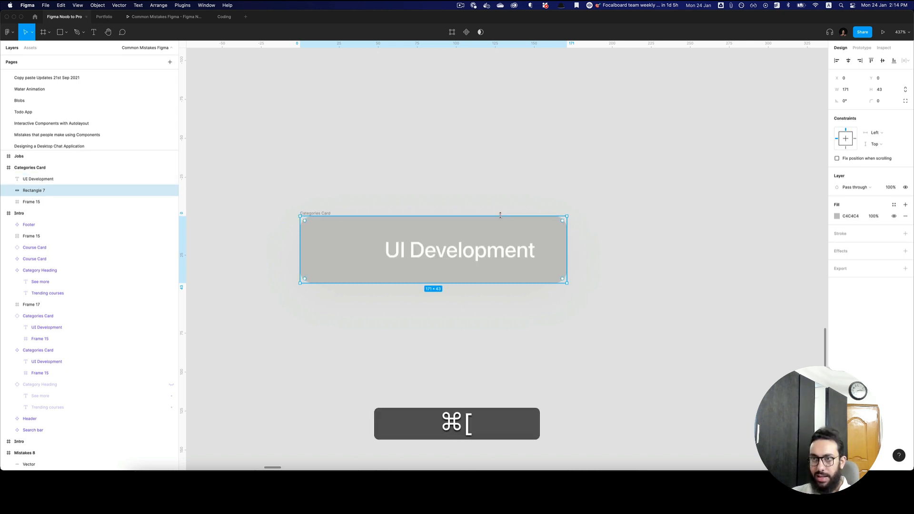
Sample the card's pink and apply it as the background rectangle's fill, FB778F, keeping the rectangle aligned with the card.
left_click_drag(476, 227, 476, 238)
key("i")
left_click(481, 217)
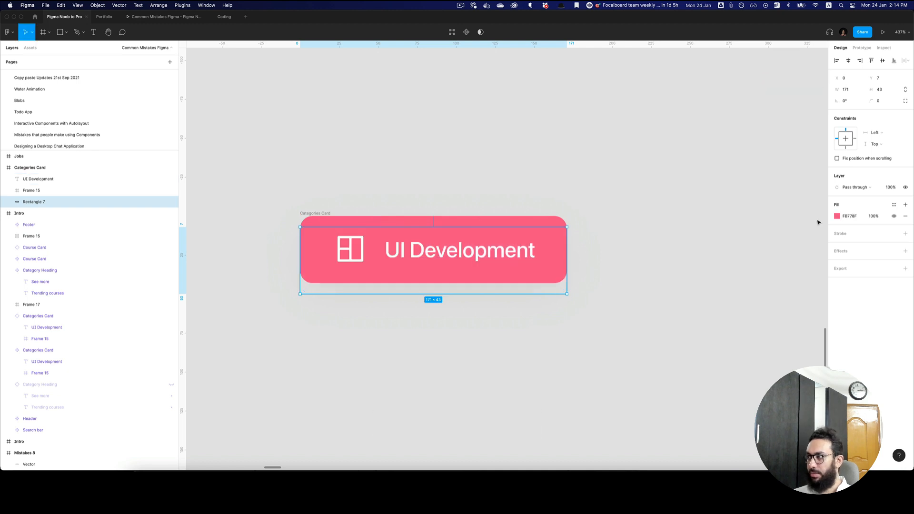
key("super+c")
key("super+z")
key("super+z")
key("super+z")
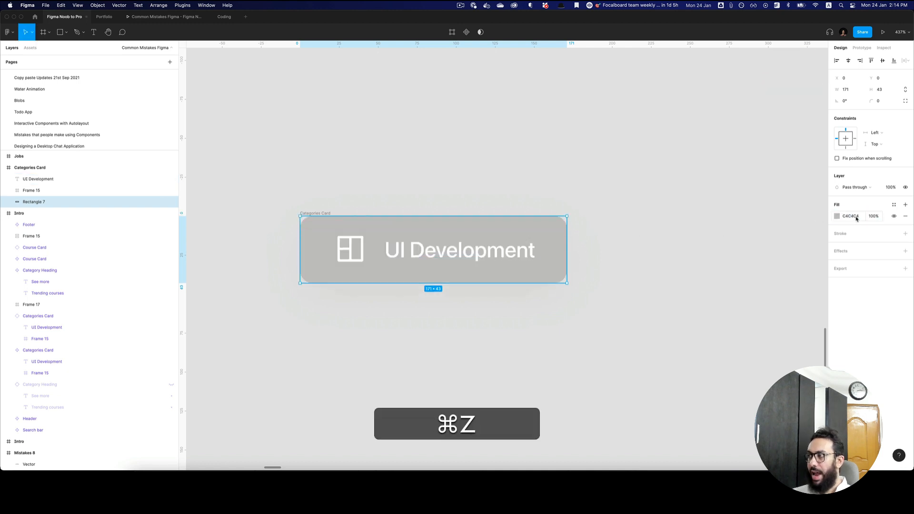
left_click(855, 217)
key("super+v")
key("Tab")
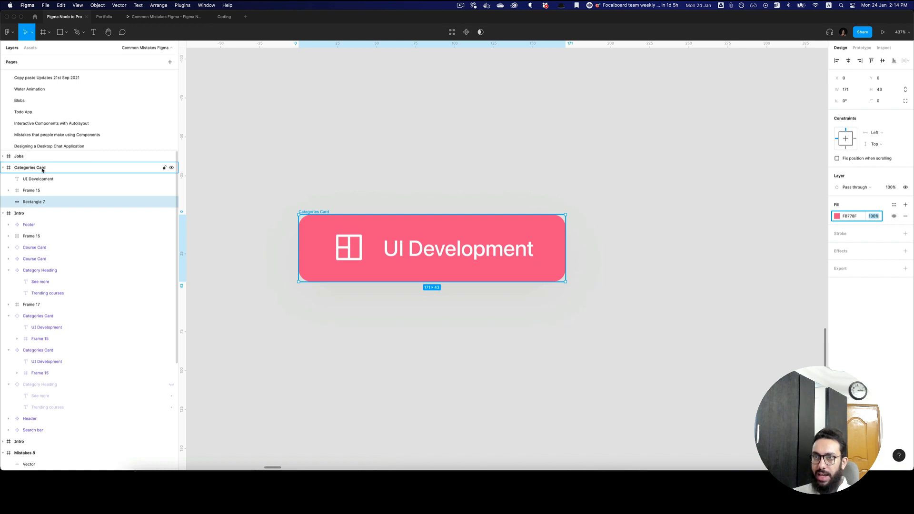
Remove the Categories Card frame's own fill so only the rectangle serves as the background.
left_click(47, 168)
left_click(906, 216)
left_click_drag(276, 193, 621, 305)
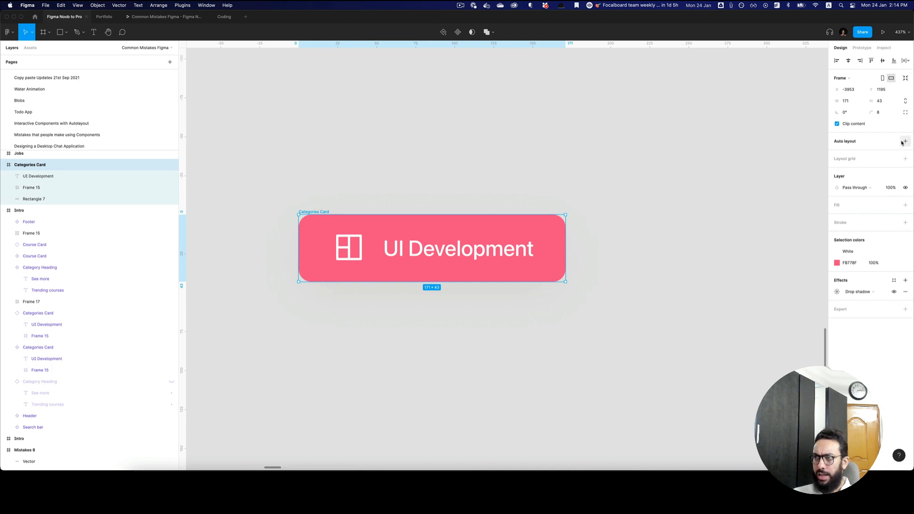
Try replacing the card's label with “asdassad”, and undo the text change.
double_click(467, 262)
key("super+shift+a")
type("asdassad")
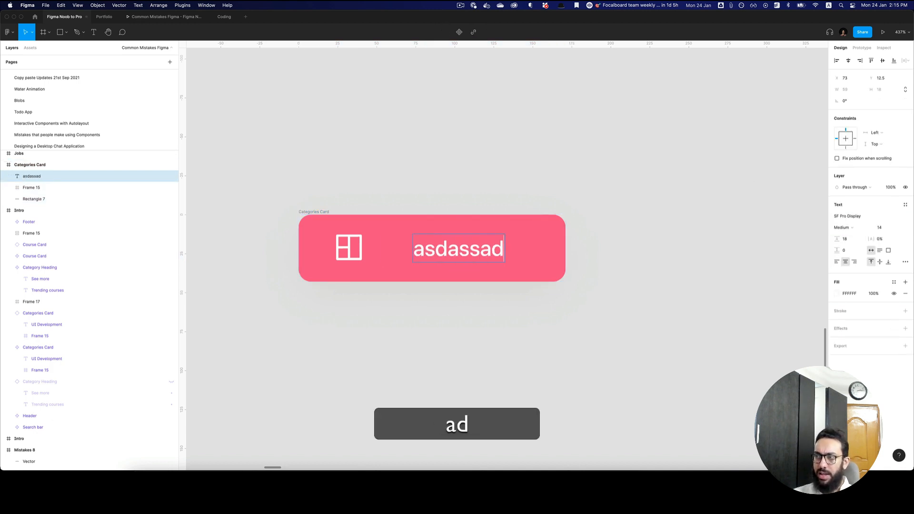
key("super+z")
key("Escape")
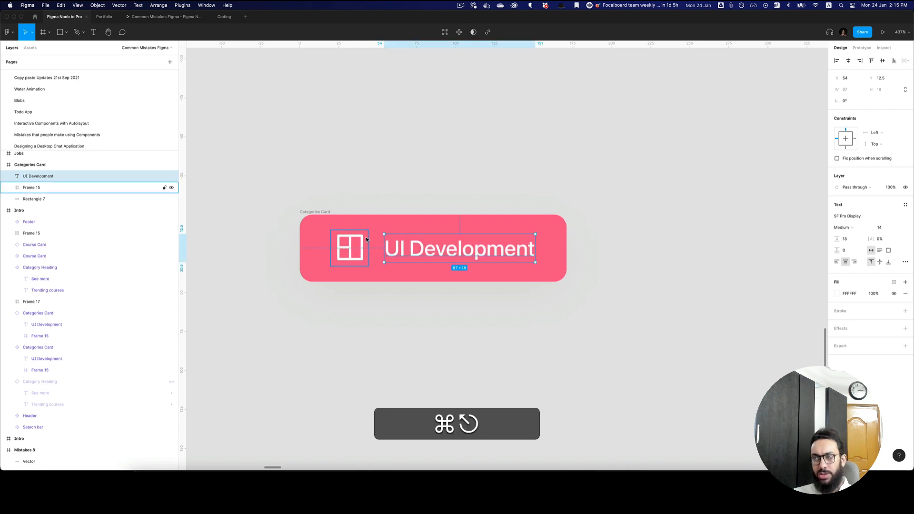
Try adding auto layout to the Categories Card frame, check its fill, and undo the auto layout.
left_click(328, 213)
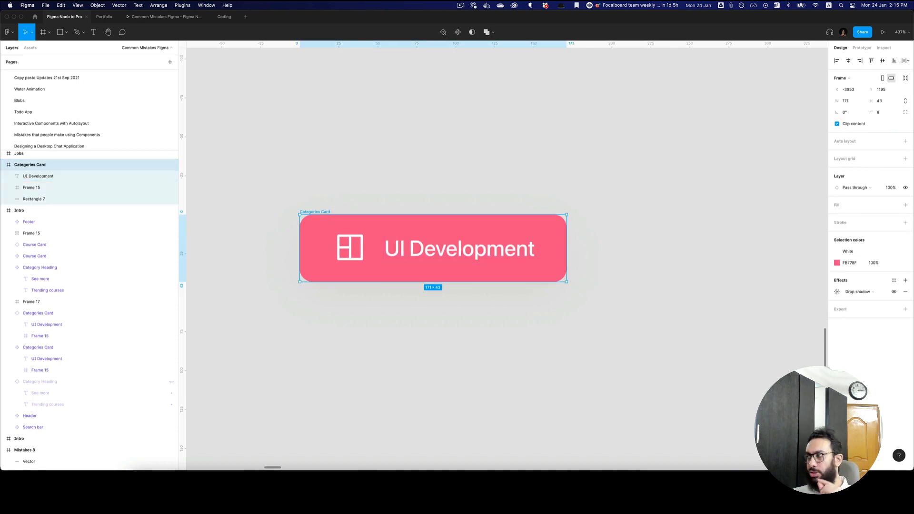
left_click(905, 141)
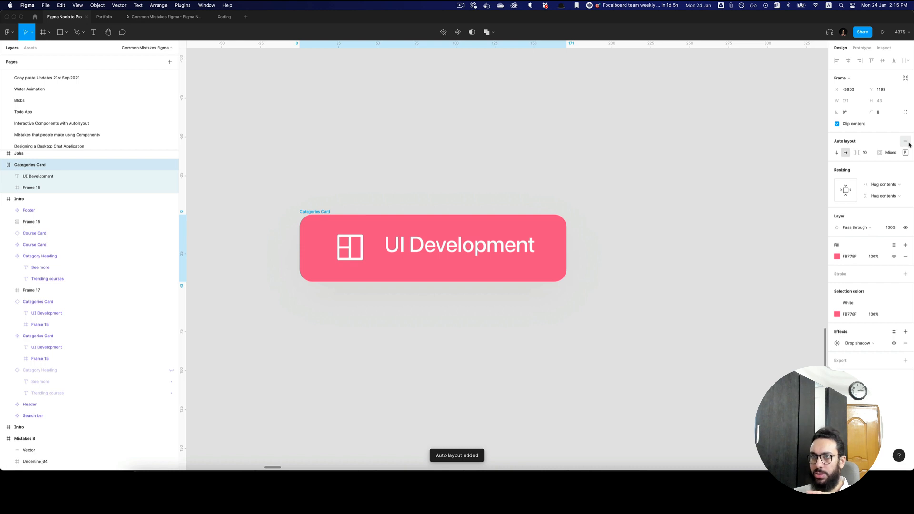
key("super")
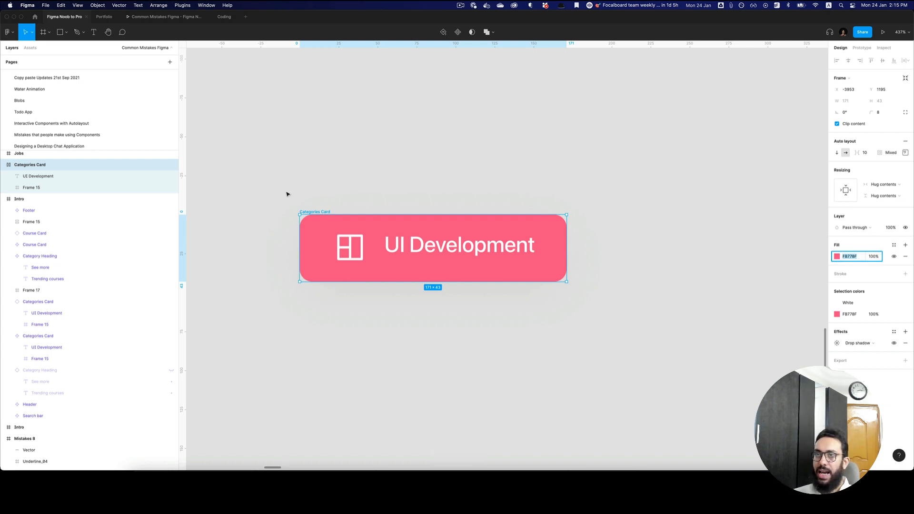
key("Escape")
key("super+z")
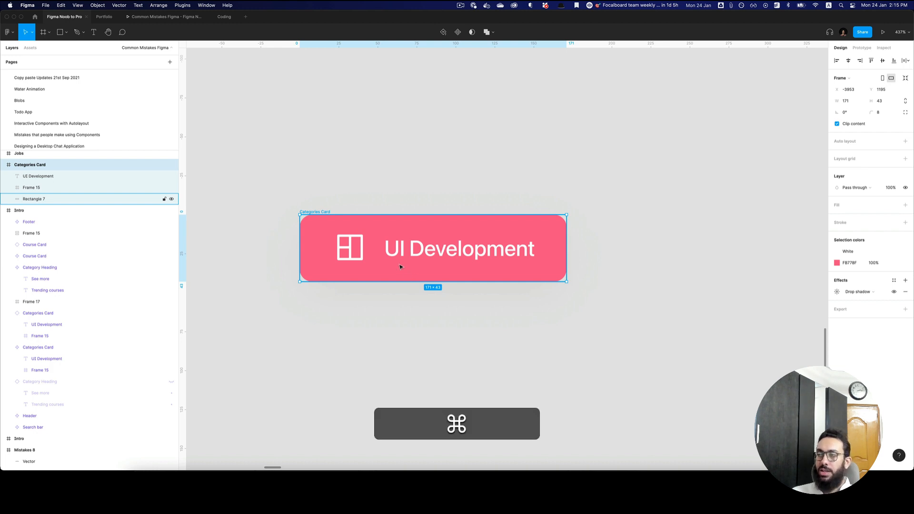
Compare the properties of the background rectangle with those of the Categories Card frame.
left_click(370, 271, "super")
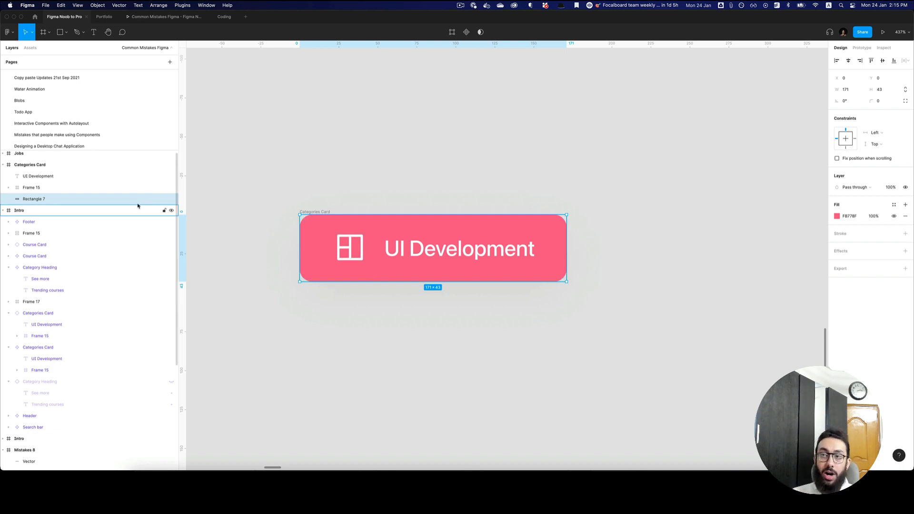
left_click(51, 163)
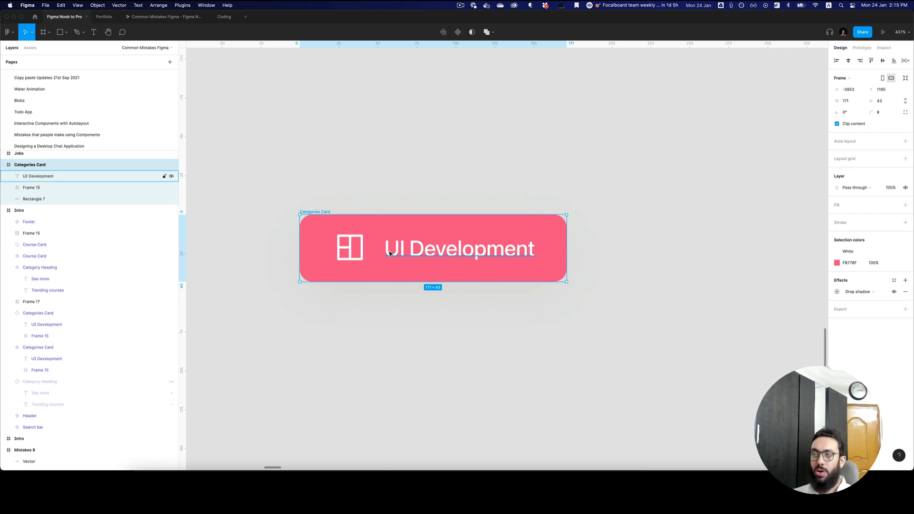
left_click(373, 273, "super")
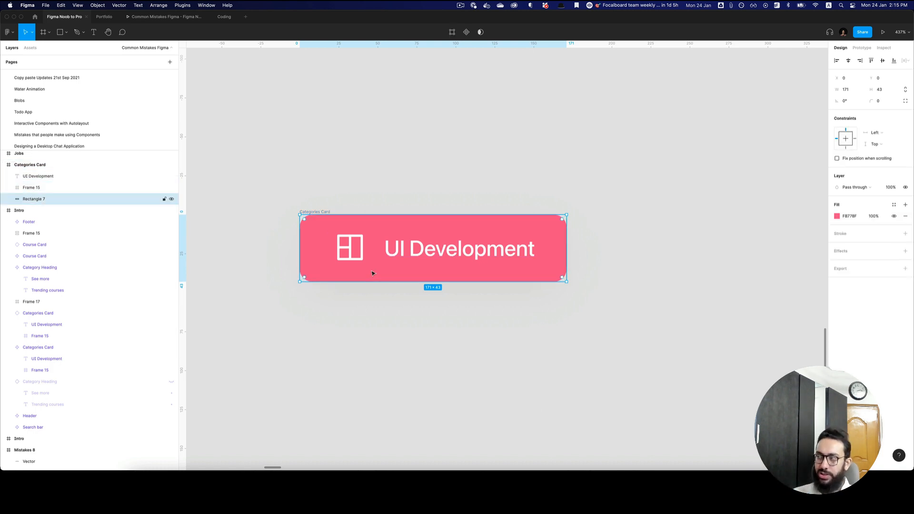
left_click(317, 195)
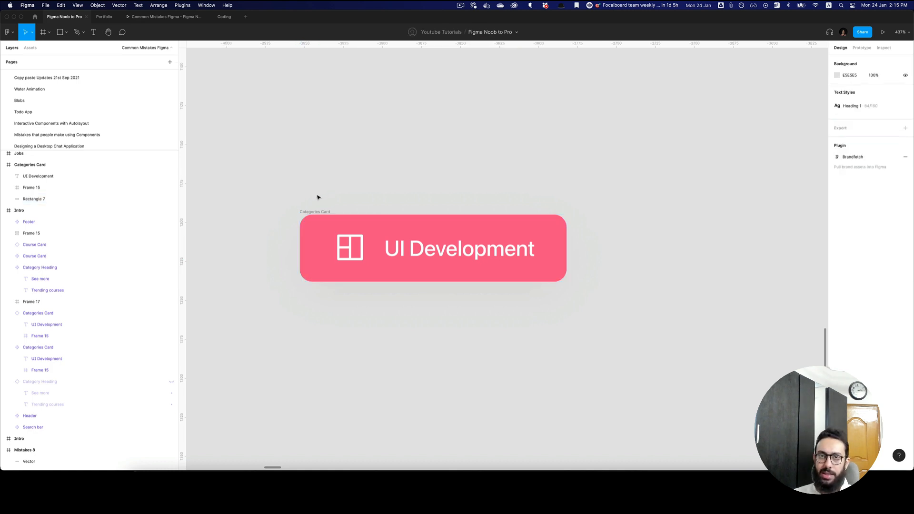
key("z")
left_click(320, 196, "alt")
key("space")
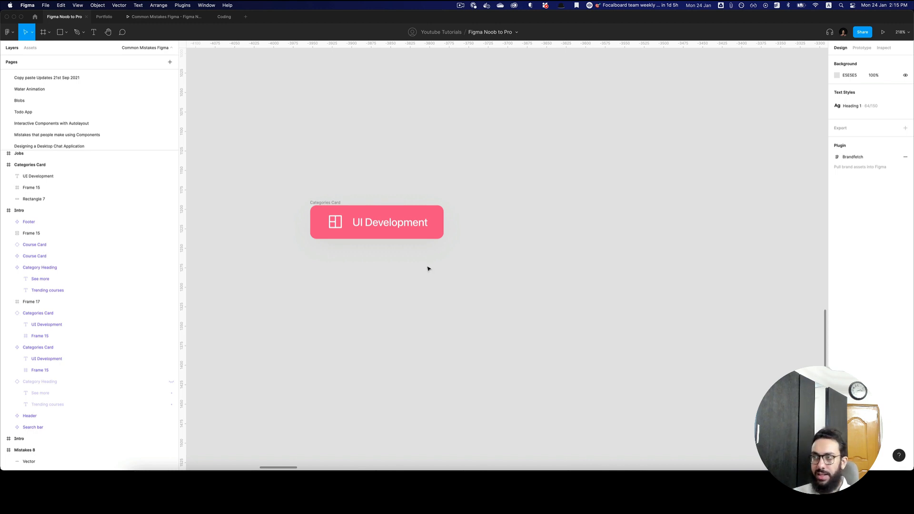
Draw a frame about 412 × 322 on the empty canvas beside the Categories Card.
key("space")
left_click_drag(541, 248, 481, 224)
key("a")
left_click_drag(458, 128, 780, 379)
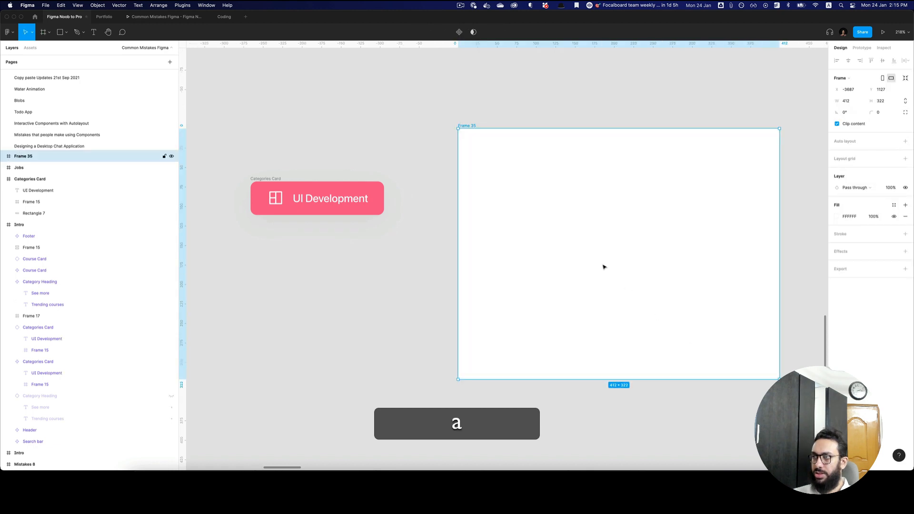
Add a text layer inside the new frame reading “Heading”.
key("t")
left_click(529, 208)
type("asdsad")
key("Escape")
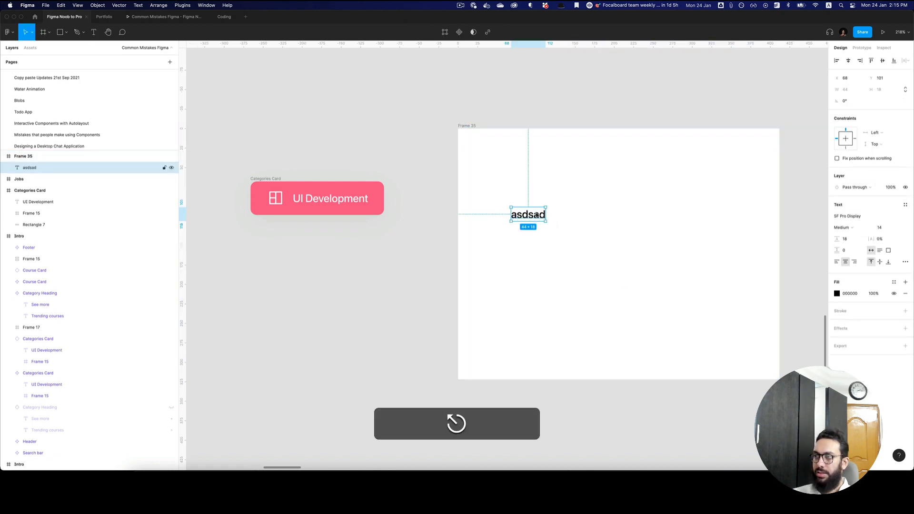
key("Return")
type("Heading")
key("Escape")
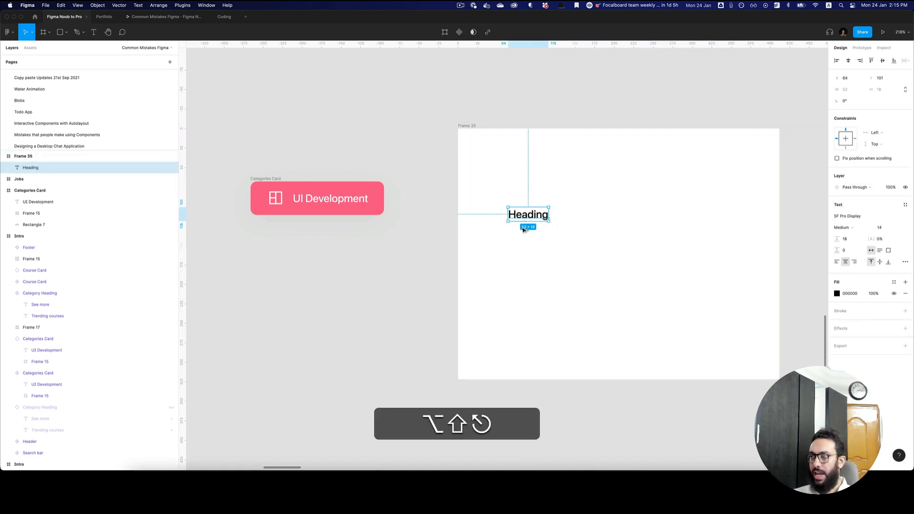
Duplicate the “Heading” text just below itself and change the copy to “Description”.
left_click_drag(523, 230, 523, 255)
key("Return")
type("Descriptio")
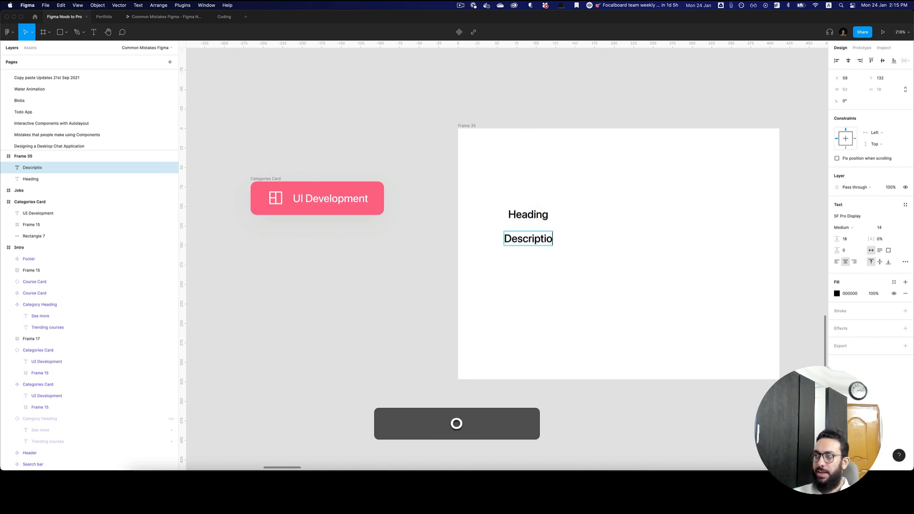
type("n")
key("Escape")
Insert a shape with the Blobs plugin, scale it to about 186 × 182 and place it beside the texts in the frame.
key("super+p")
type("blob")
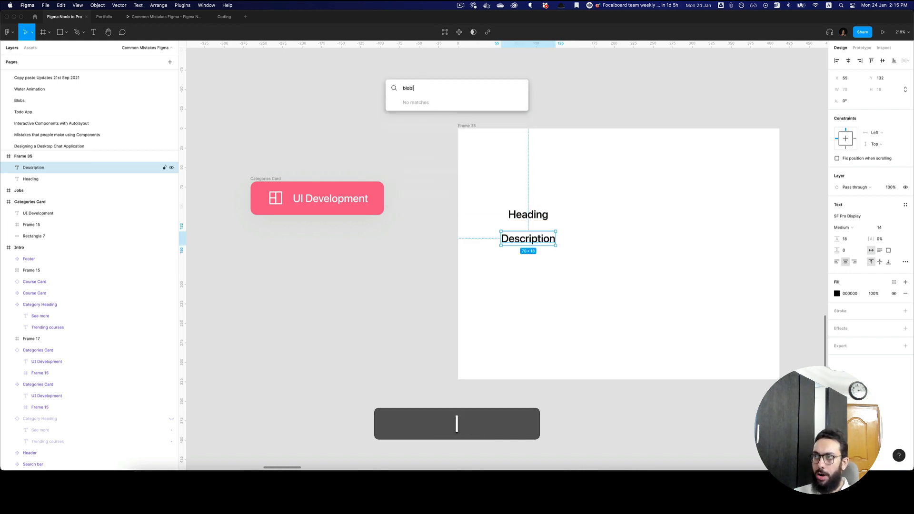
key("BackSpace")
key("Return")
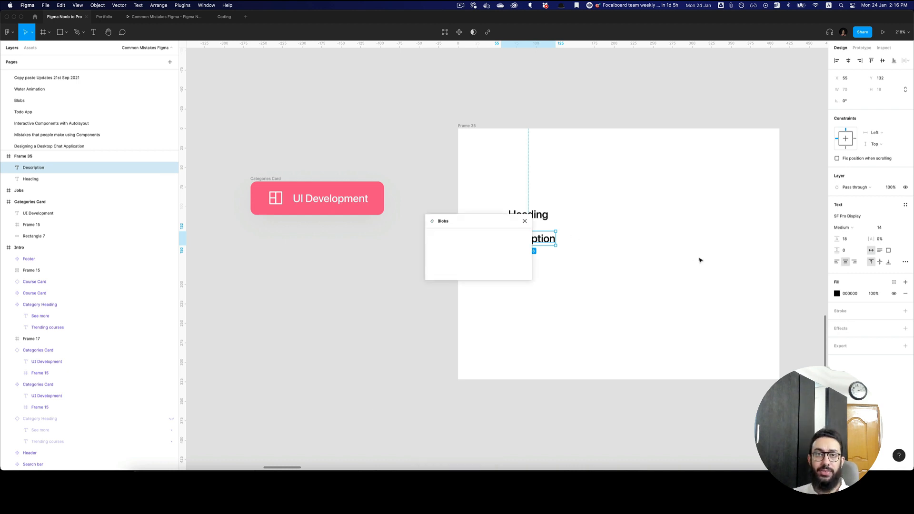
left_click(482, 269)
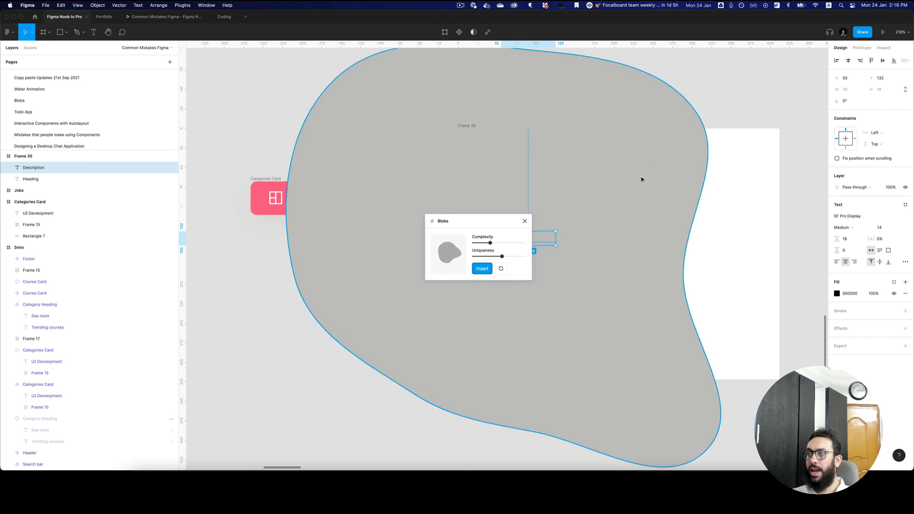
left_click_drag(650, 118, 681, 399)
left_click_drag(656, 429, 720, 240)
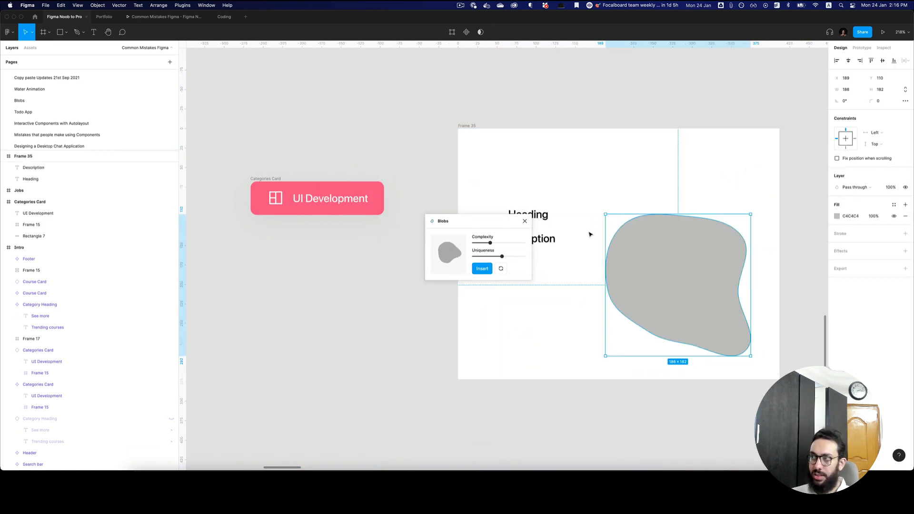
left_click(525, 221)
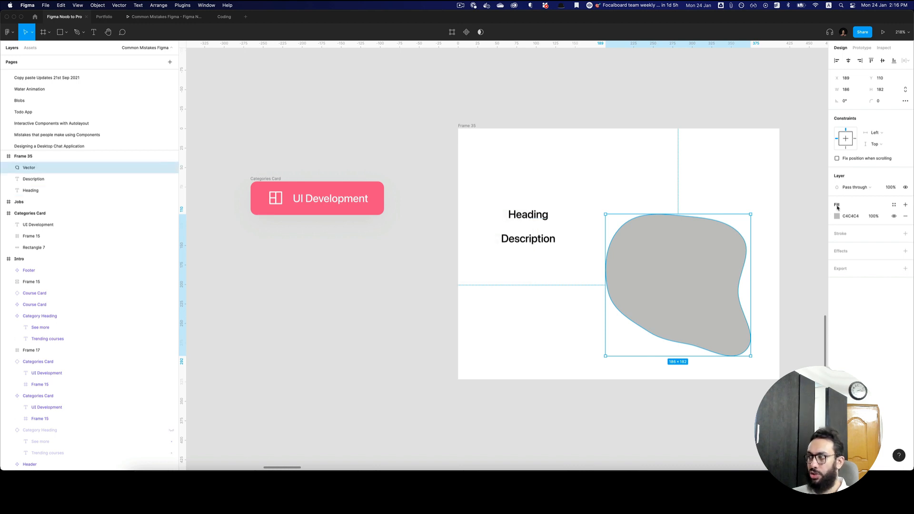
Try the Black color style on the blob's fill, and select the surrounding frame to check its properties.
left_click(894, 205)
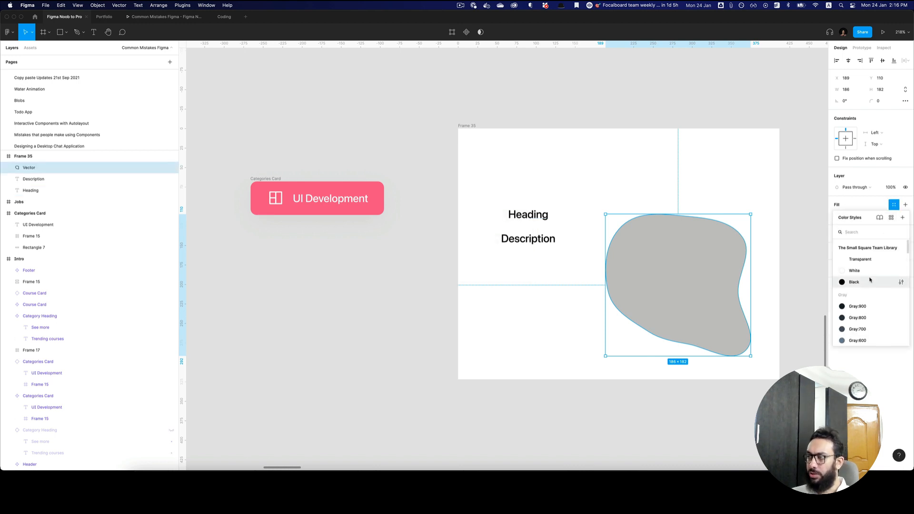
key("Escape")
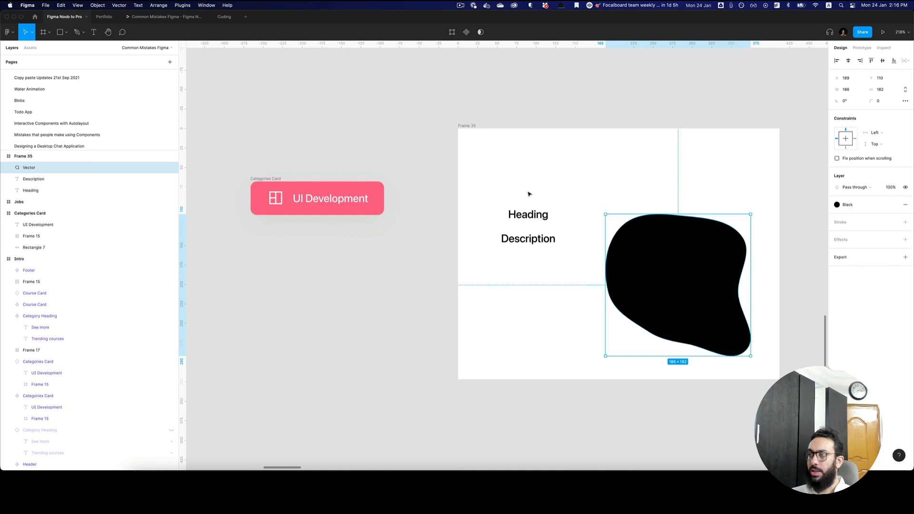
left_click(516, 193)
left_click(465, 126)
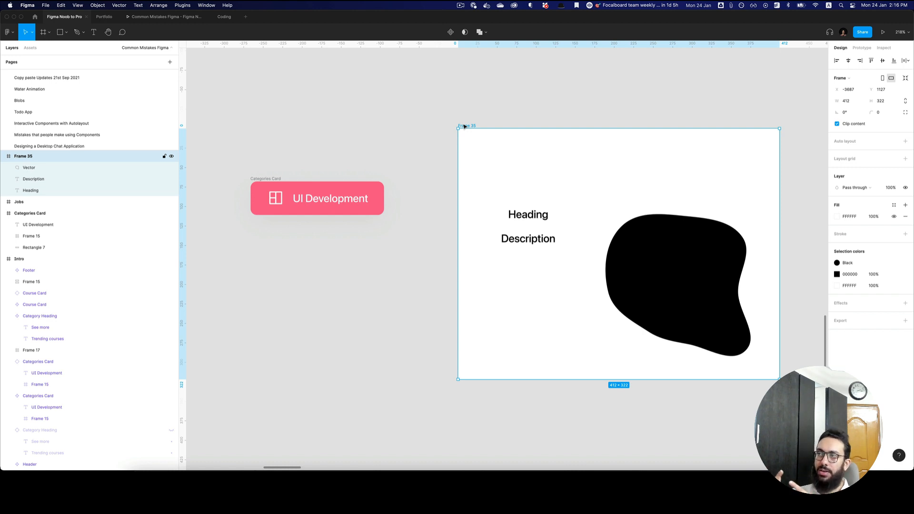
Cut the Categories Card and the frame with the blob from the canvas.
key("z")
left_click(464, 126, "alt")
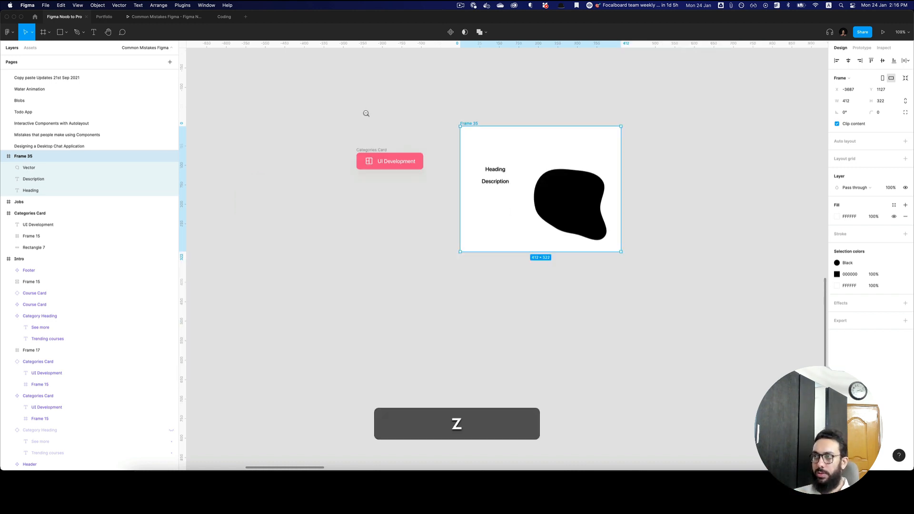
left_click(365, 112, "alt")
left_click_drag(349, 108, 551, 235)
key("super+x")
left_click_drag(516, 181, 573, 314)
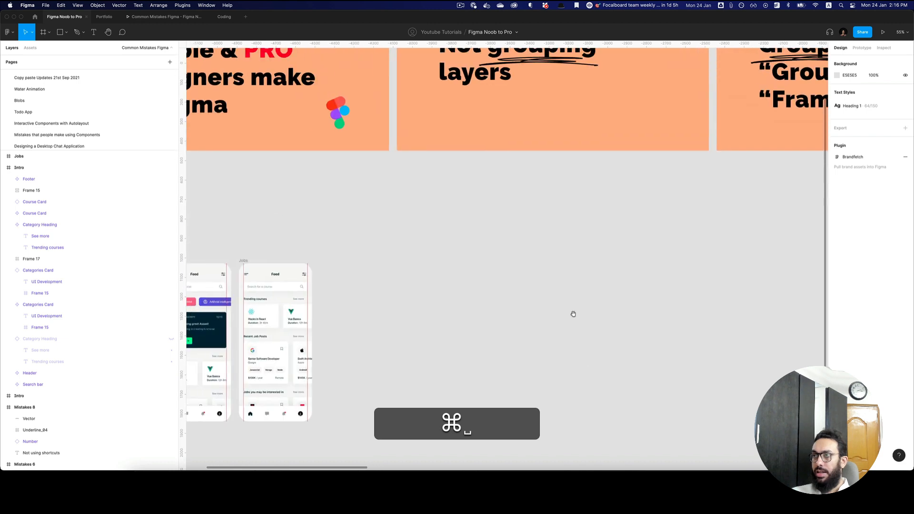
Show the Mistake 4 slide “Not using autolayout”, and return to the area below the slides.
key("n")
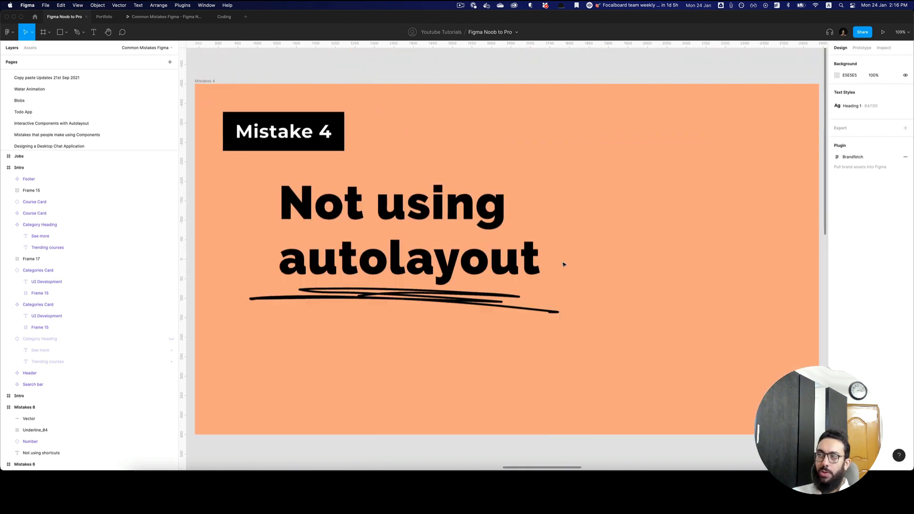
key("z")
left_click(563, 265, "alt")
left_click(563, 264, "alt")
key("space")
left_click_drag(506, 371, 589, 156)
Undo the removal of both frames and the blob's Black fill.
key("super+z")
key("super+z")
key("super+z")
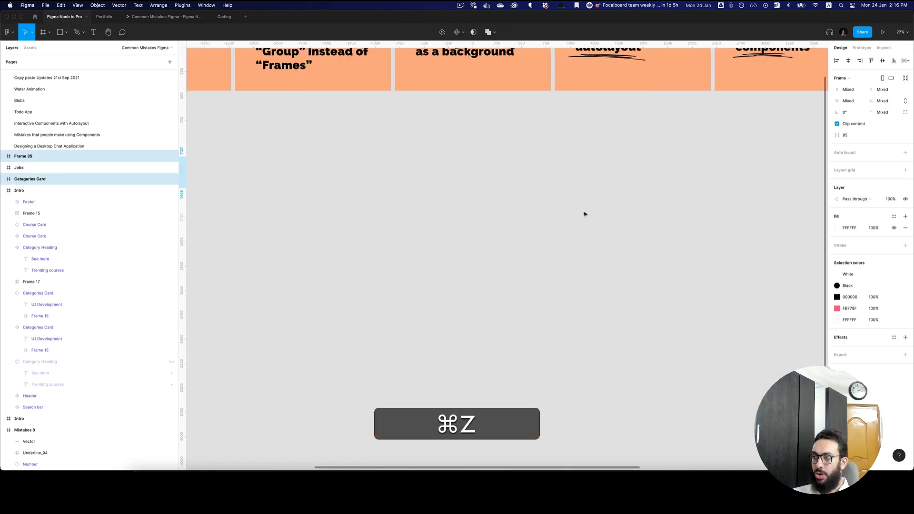
Duplicate the Categories Card directly below the original.
key("alt+shift+2")
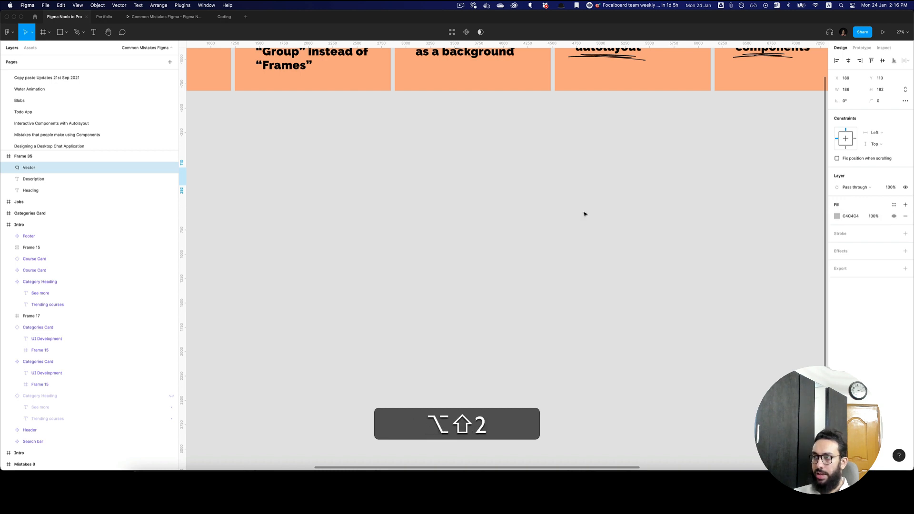
key("shift+z")
left_click(526, 196)
left_click(525, 196)
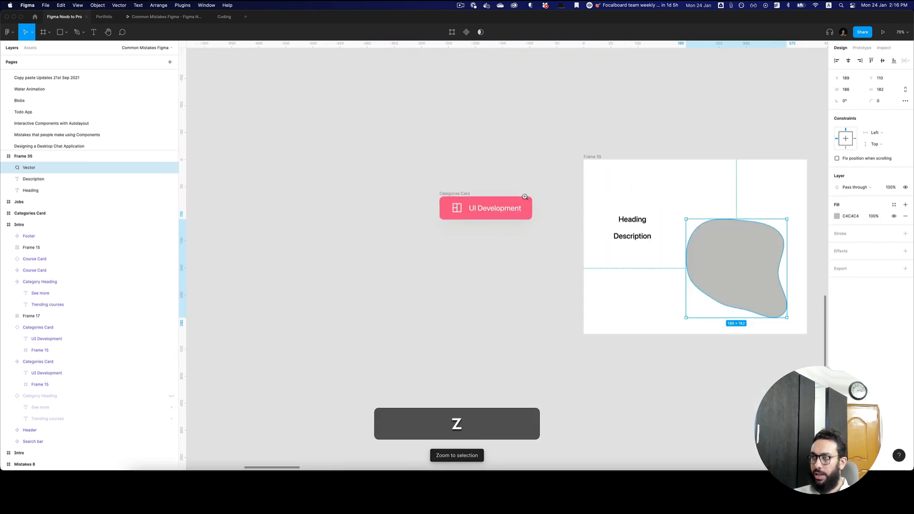
left_click(525, 196)
left_click_drag(362, 194, 317, 194)
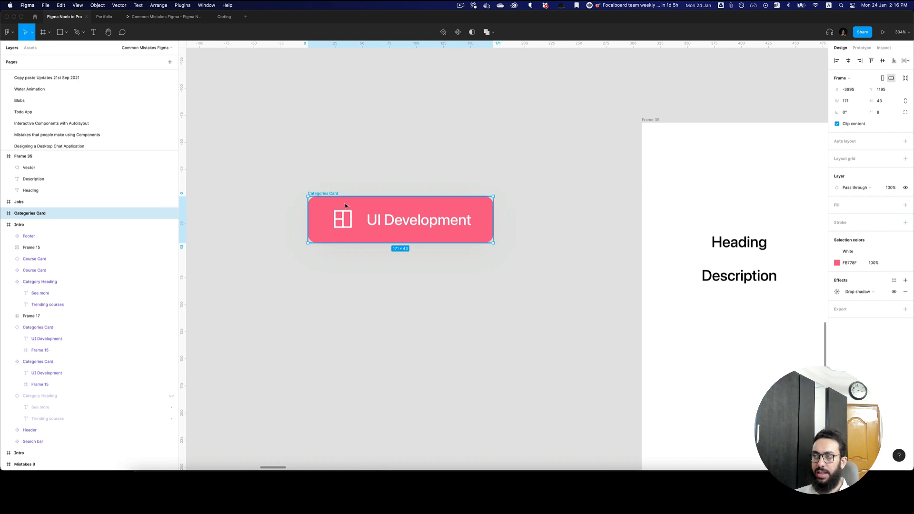
left_click_drag(323, 195, 323, 272)
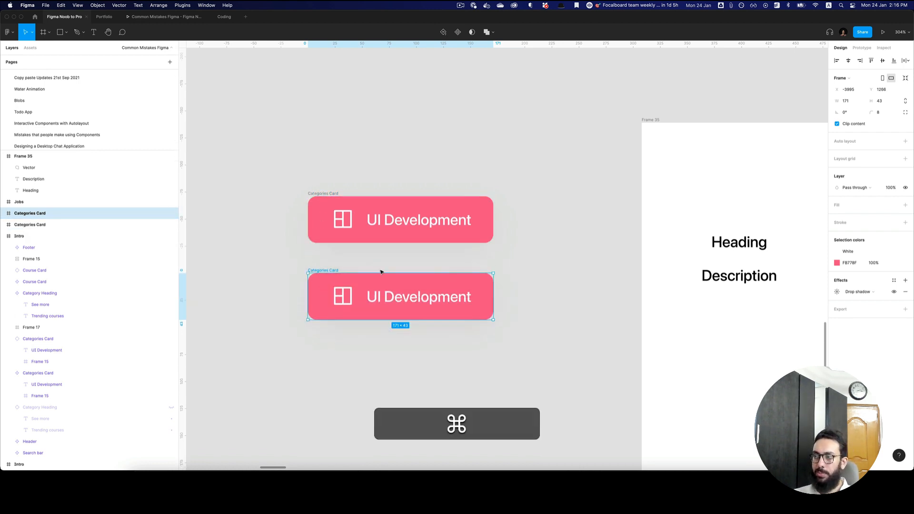
Replace the label of the duplicated Categories Card with “asdsadasd”.
double_click(464, 286, "super")
type("asdsadasd")
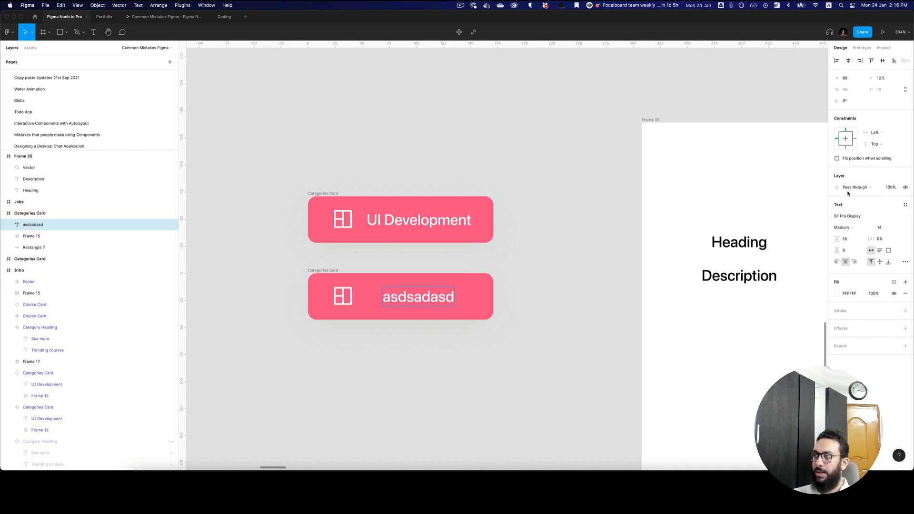
key("Escape")
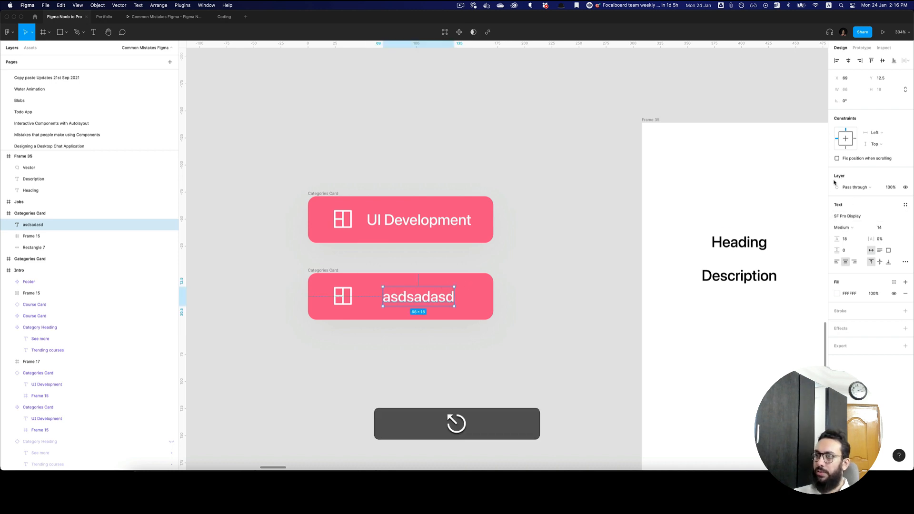
key("Escape")
Survey the slides and app screens, and show the Mistake 5 slide “Not using components”.
key("z")
left_click(506, 256, "alt")
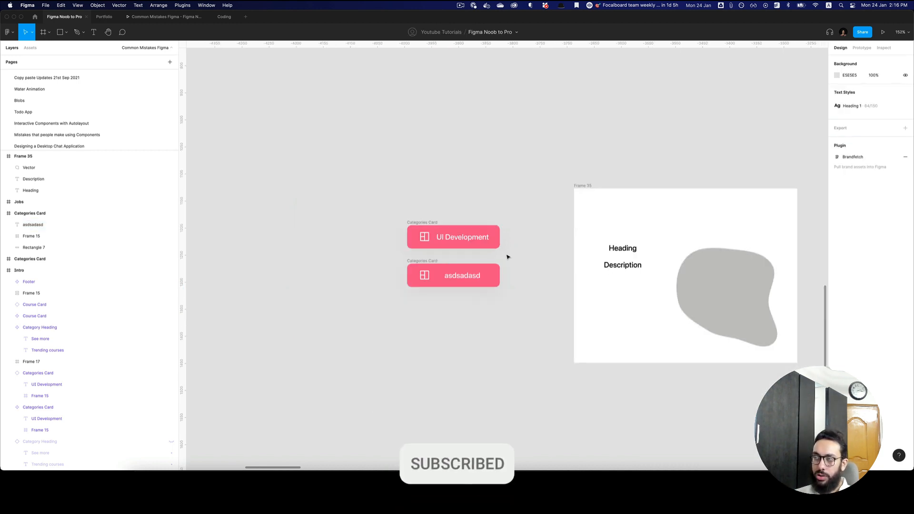
key("z")
left_click(506, 256, "alt")
left_click(507, 257, "alt")
scroll(506, 257, "right", 5)
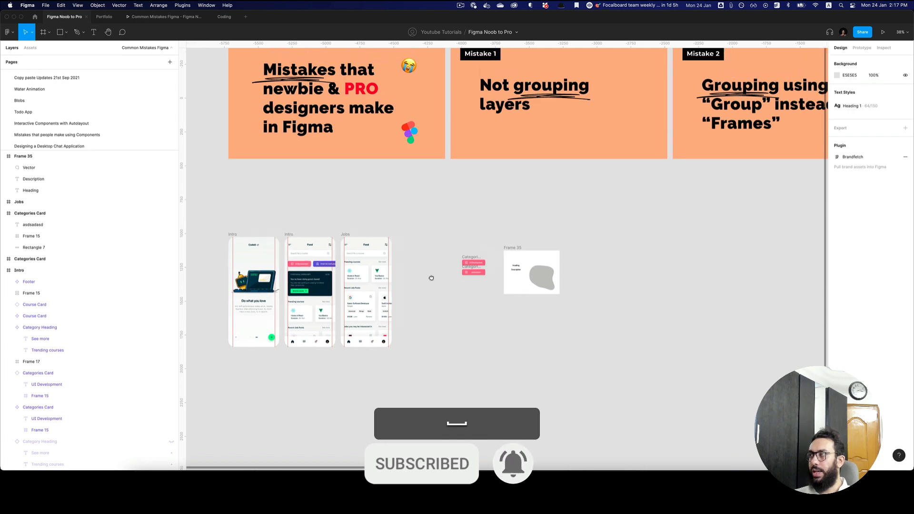
key("n")
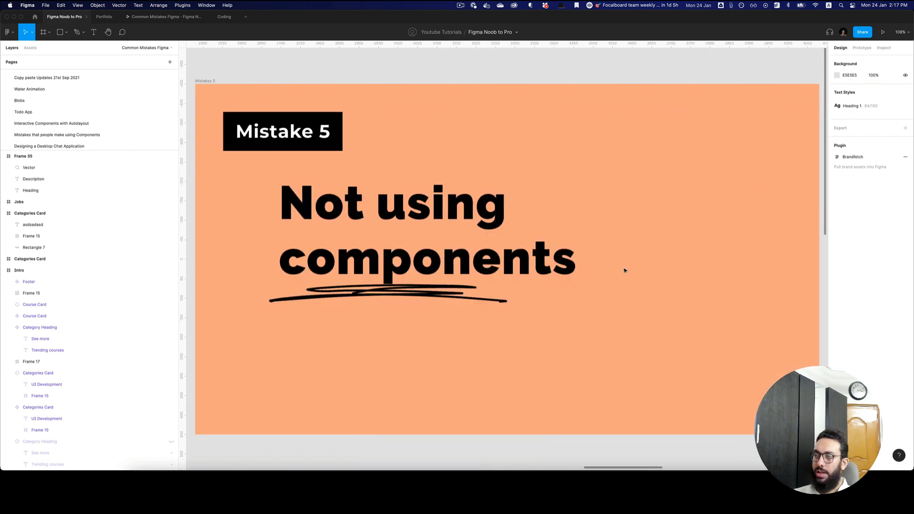
key("z")
left_click(625, 270, "alt")
left_click(624, 271, "alt")
Compare the UI Development main component with its Artificial Intelligence instance on the Feed screen.
key("space")
left_click_drag(674, 244, 904, 147)
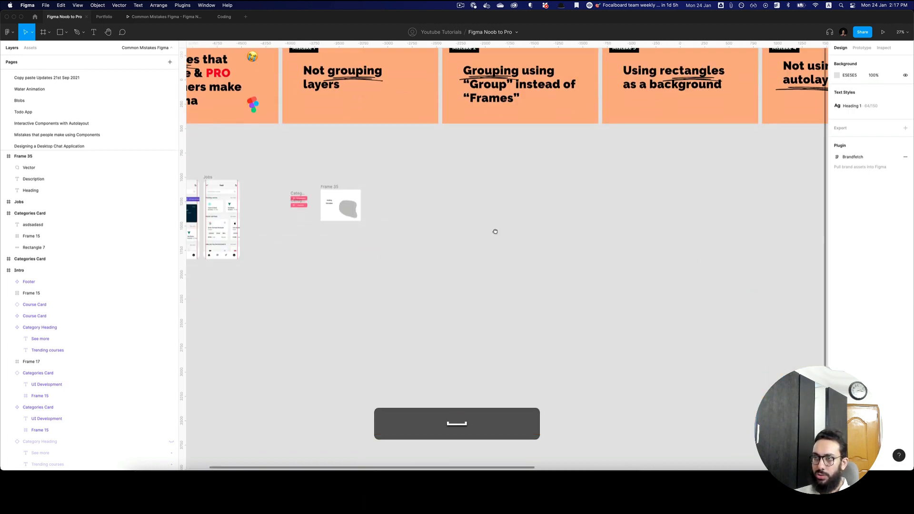
left_click_drag(493, 231, 756, 222)
key("z")
left_click(431, 191)
left_click(433, 194)
left_click(434, 194)
left_click(456, 216)
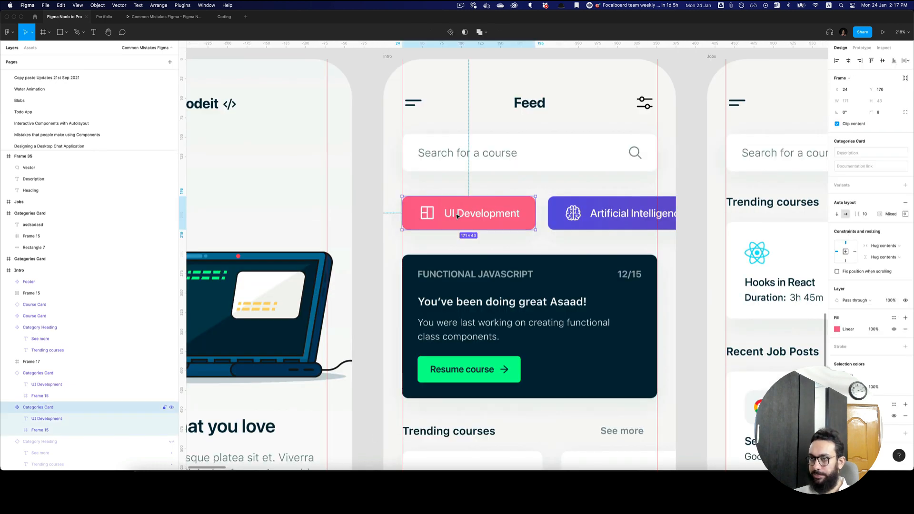
key("space")
left_click_drag(524, 209, 416, 218)
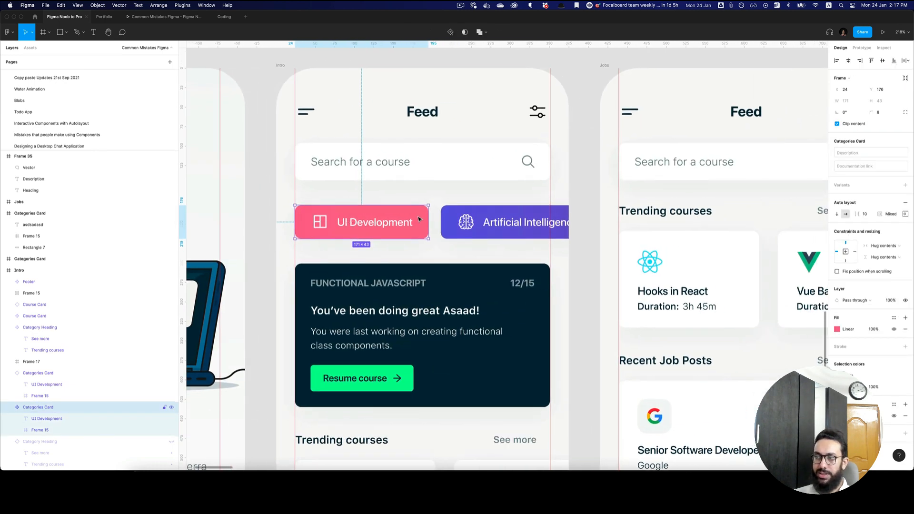
left_click(482, 220)
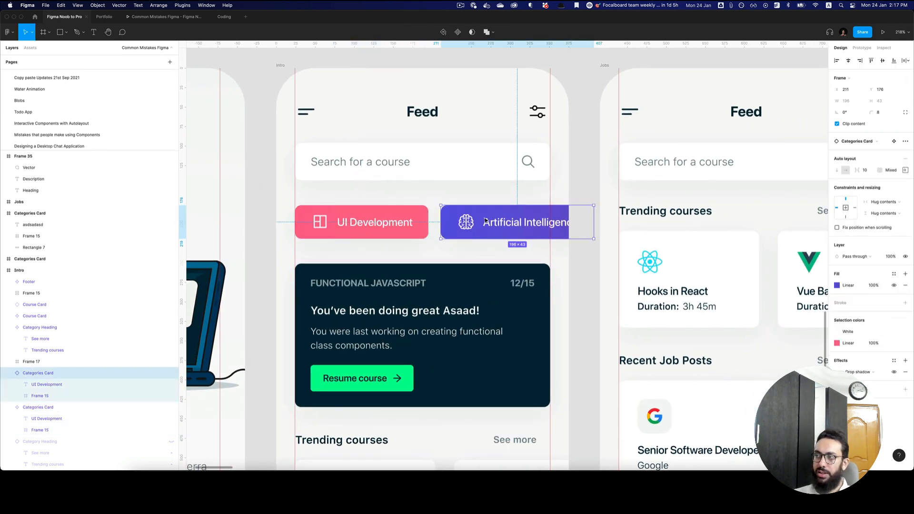
left_click(386, 222)
left_click(476, 222)
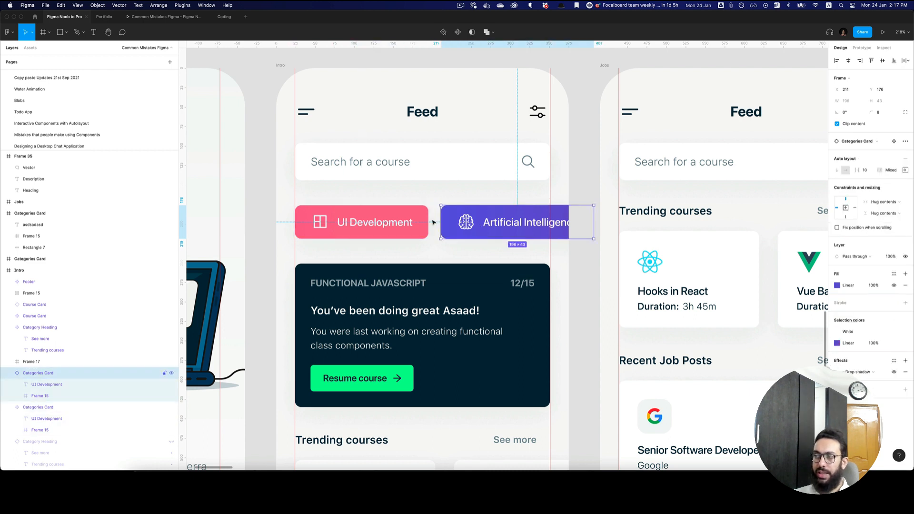
left_click(399, 222)
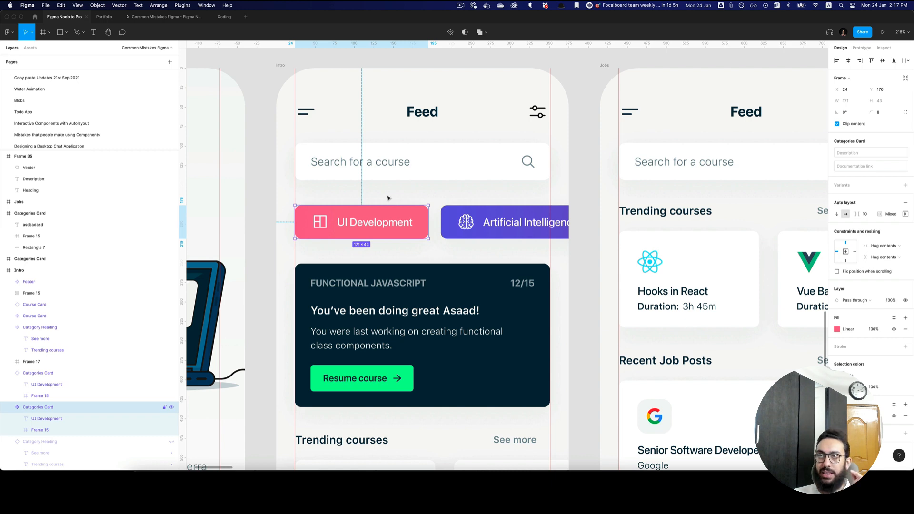
Switch to the Coding file and examine the two category cards on its Feed screen.
left_click(224, 17)
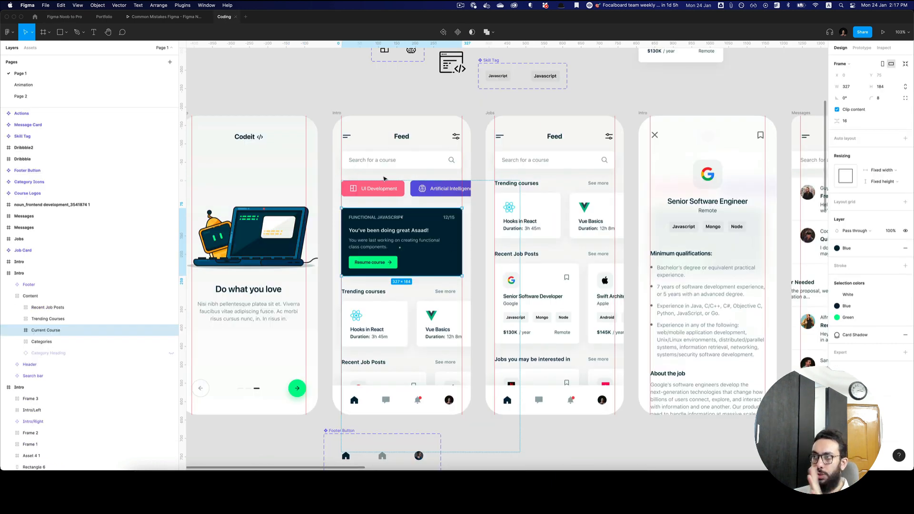
left_click(385, 190)
left_click(385, 193)
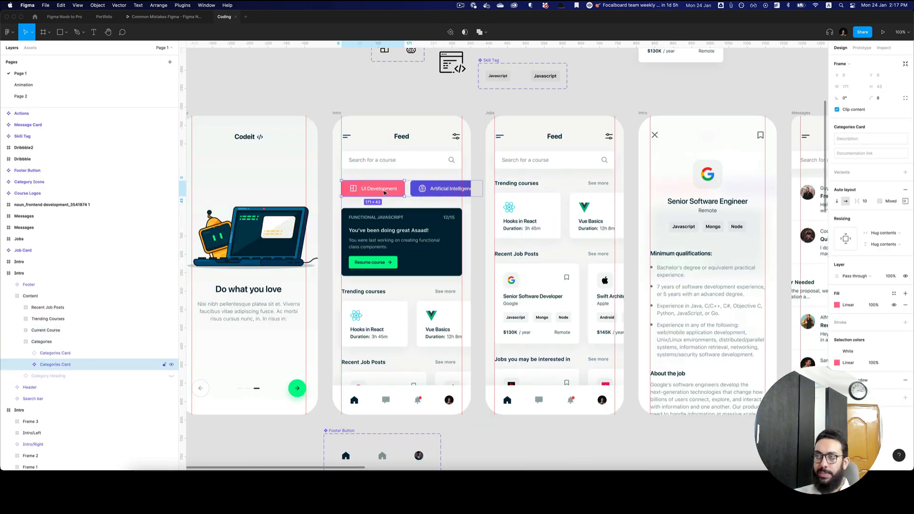
key("z")
left_click(428, 189)
left_click(441, 194)
scroll(444, 195, "left", 1)
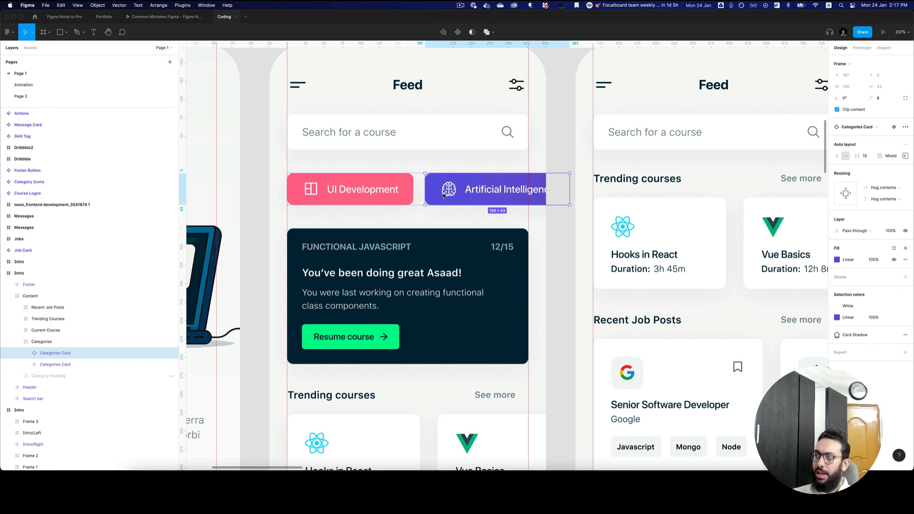
Select the nested “Hooks in React” Course Card on the Jobs screen to inspect its component properties.
double_click(671, 225)
double_click(671, 226)
double_click(671, 225)
double_click(670, 225)
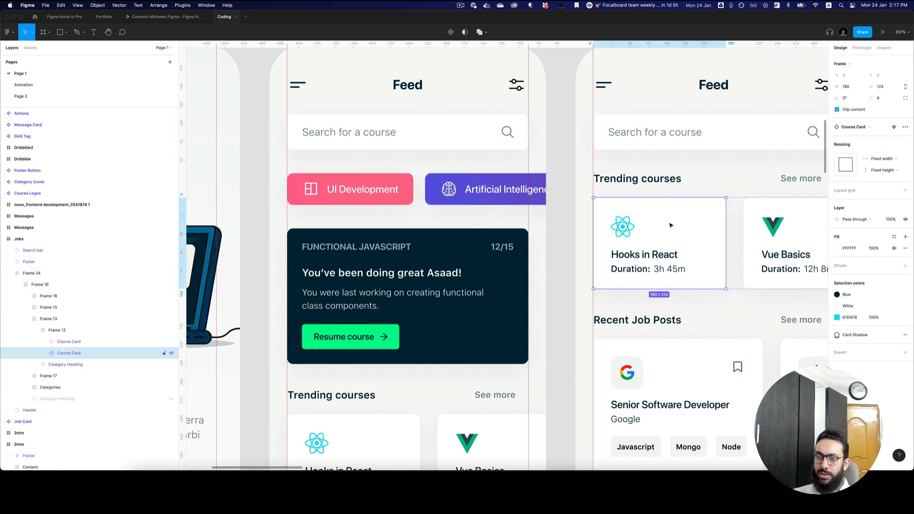
Try the Semibold weight on the “Hooks in React” title of the Jobs screen's first Course Card, and undo it.
scroll(670, 225, "right", 5)
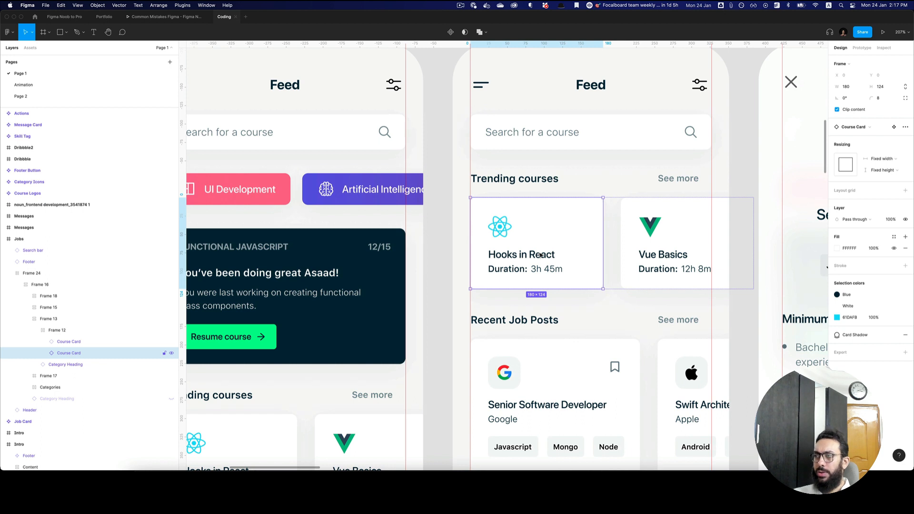
left_click(540, 255, "super")
left_click(859, 218)
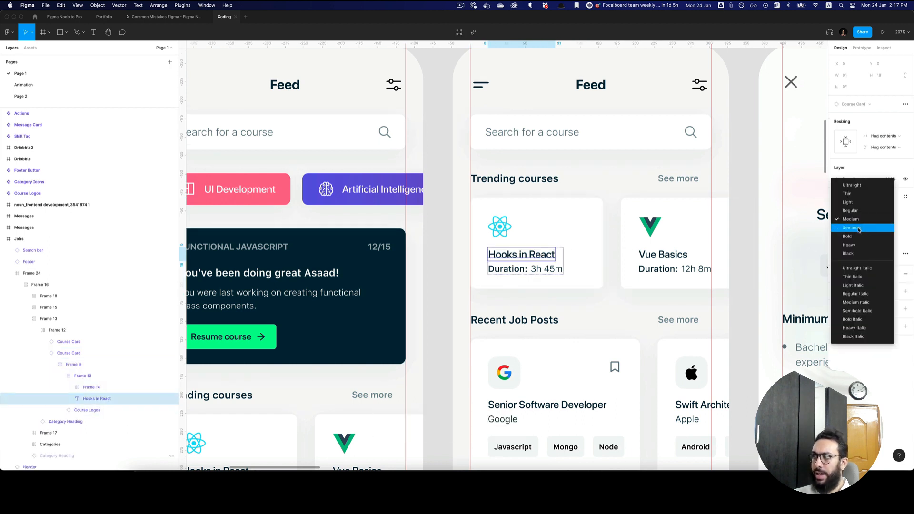
left_click(851, 227)
key("super+z")
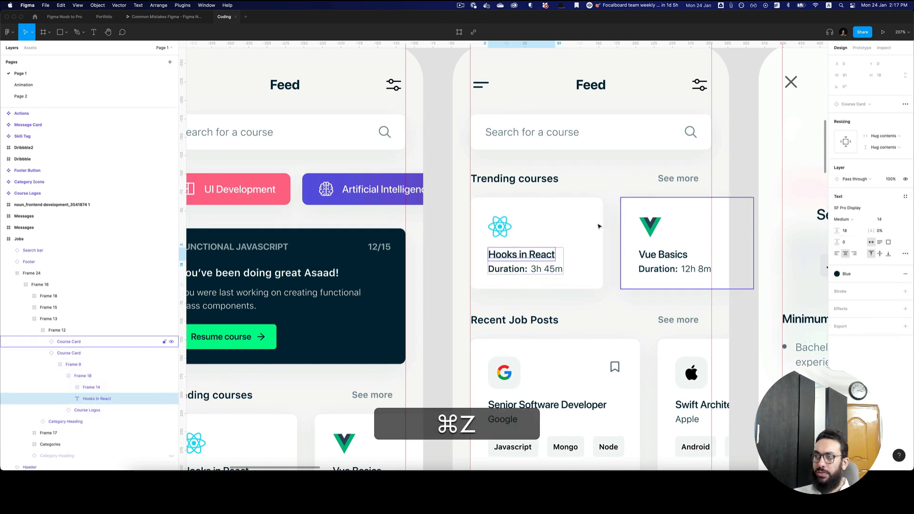
Reset all overrides on the “Vue Basics” title of the Jobs screen's second Course Card.
left_click(658, 257, "super")
right_click(656, 254)
key("r")
key("e")
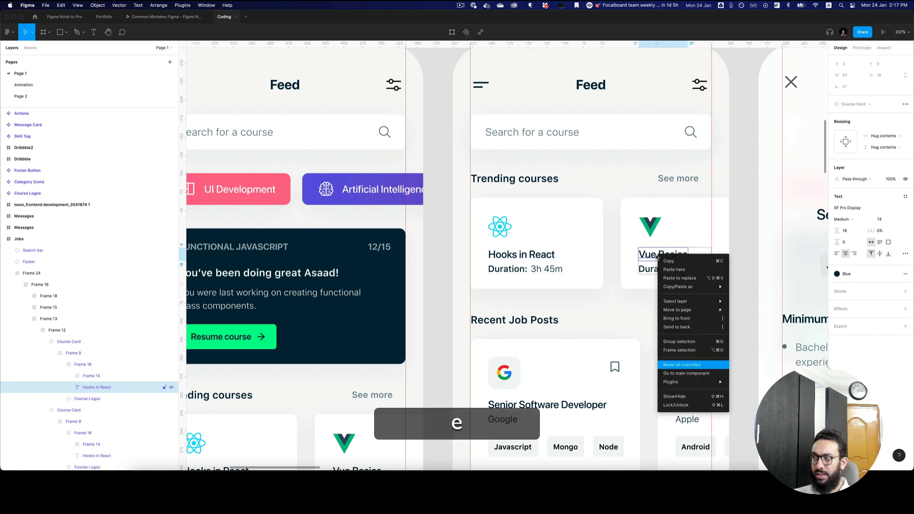
key("Return")
Try a heavier weight on the “Hooks in React” title again, and undo both this and the override reset on the second card.
left_click(538, 255, "super")
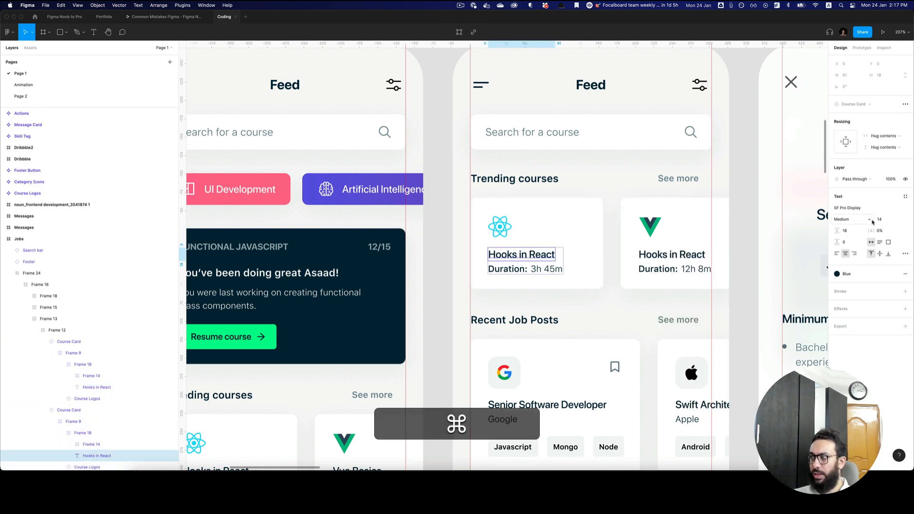
left_click(843, 219)
left_click(852, 230)
key("super+z")
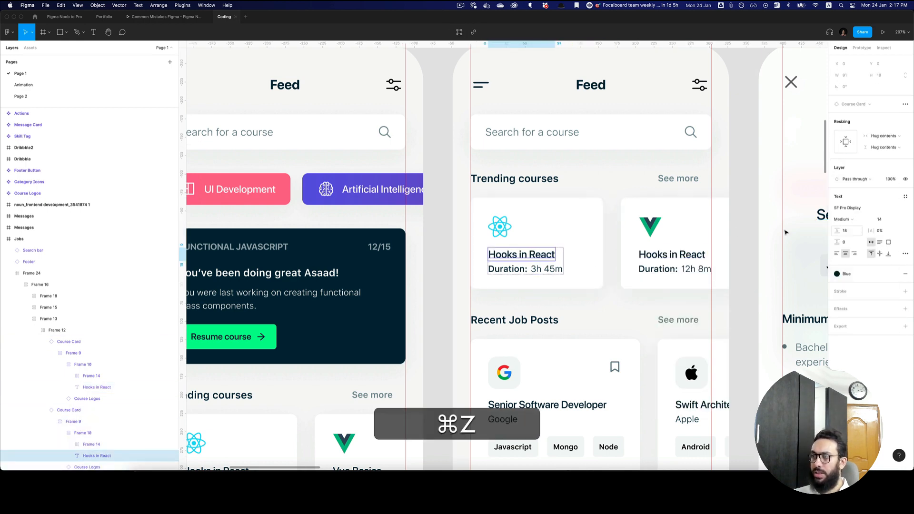
left_click(660, 215)
left_click(560, 222)
key("super+z")
key("super+z")
key("super+z")
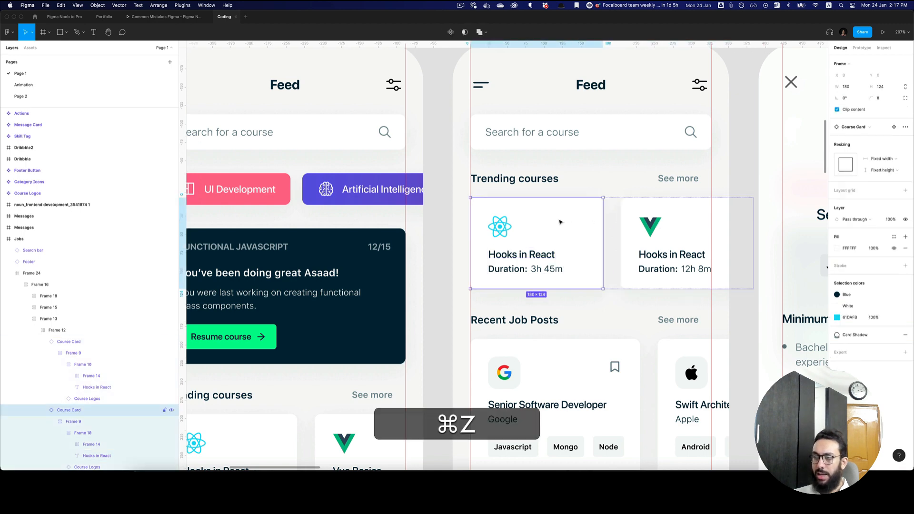
Go to the Course Card's main component on the Feed screen, try Bold on its “Hooks in React” title, and undo it.
left_click(563, 219)
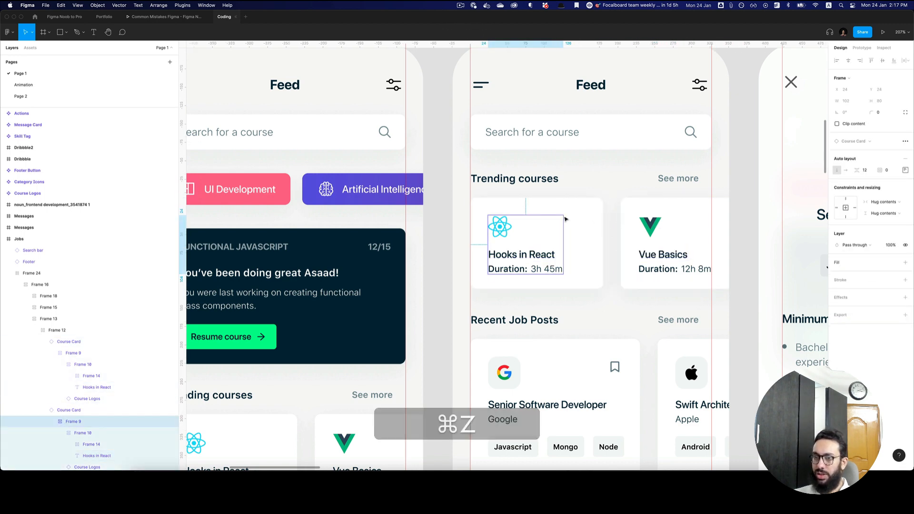
left_click(576, 220)
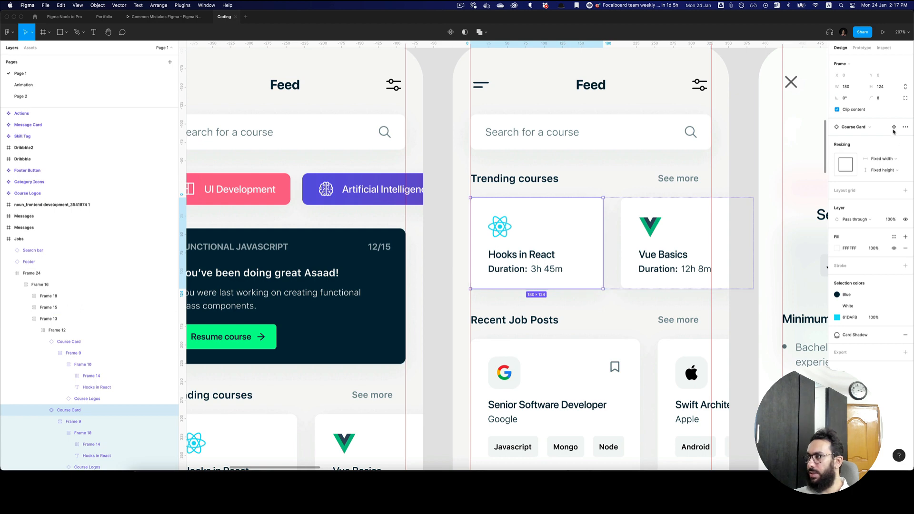
left_click(893, 127)
double_click(550, 272)
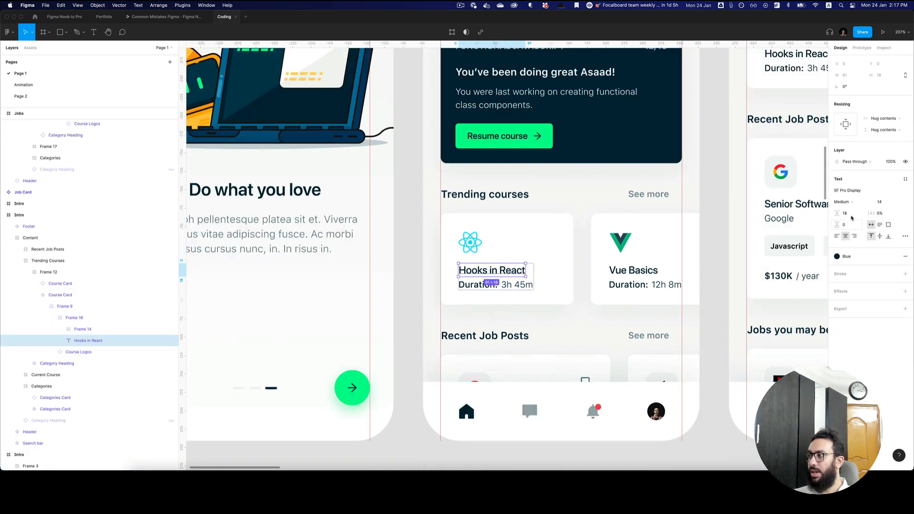
left_click(838, 202)
left_click(853, 224)
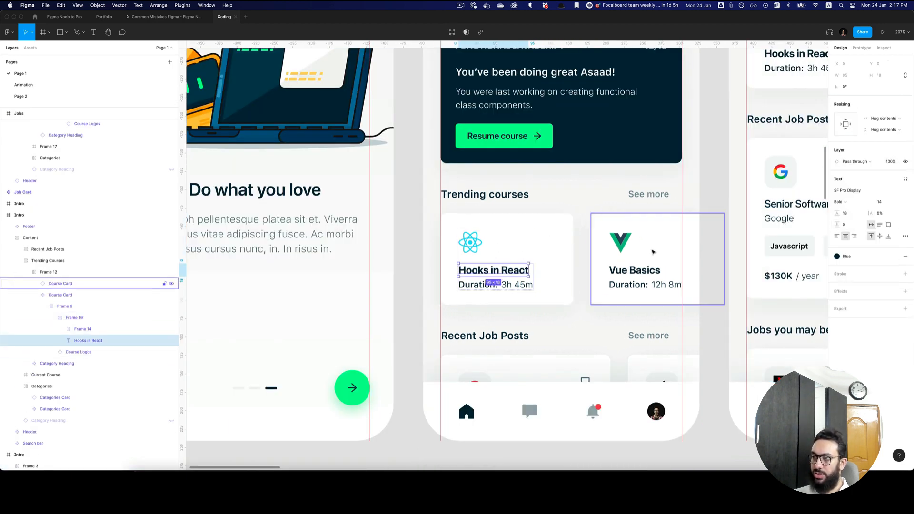
key("super+z")
Survey the app screens side by side and select the “Functional Javascript” current course card on the Feed screen.
scroll(545, 346, "down", 5)
left_click_drag(572, 308, 555, 318)
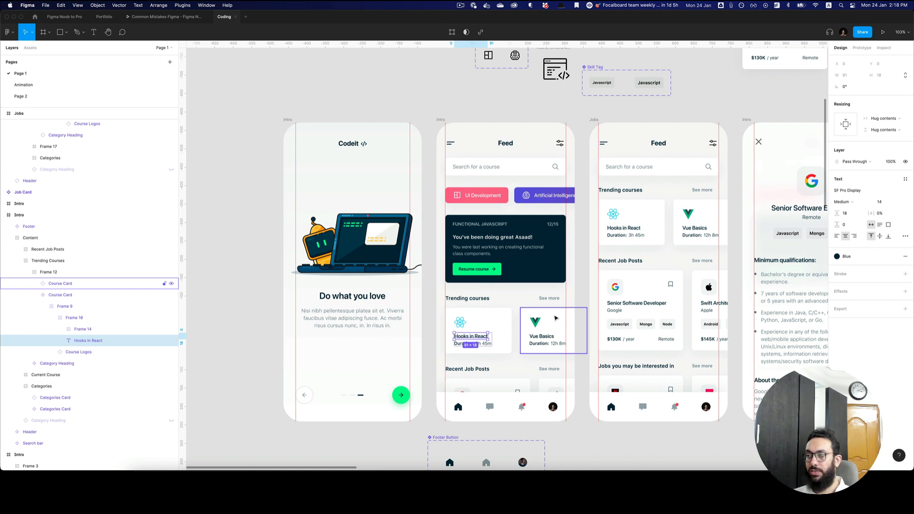
left_click(505, 252)
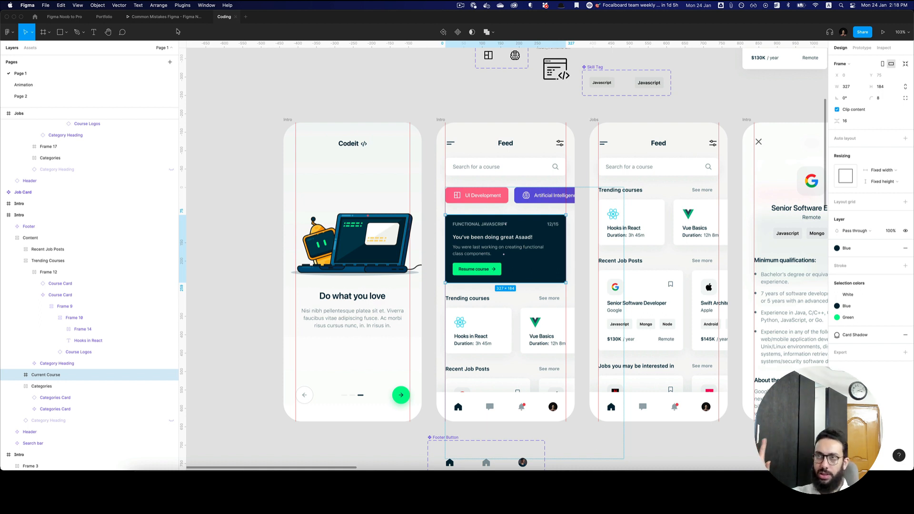
Switch to the Figma Noob to Pro file and show the Mistake 6 slide “Not renaming layers in a component”.
key("super+2")
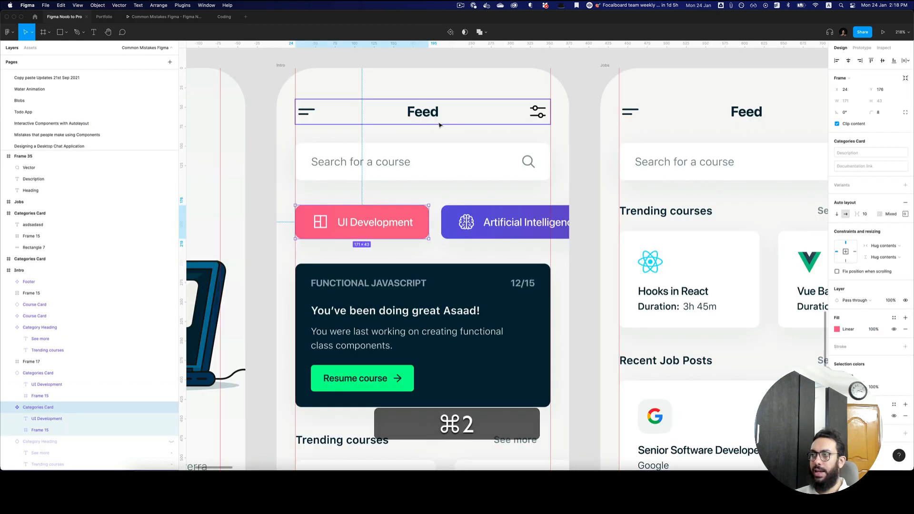
key("n")
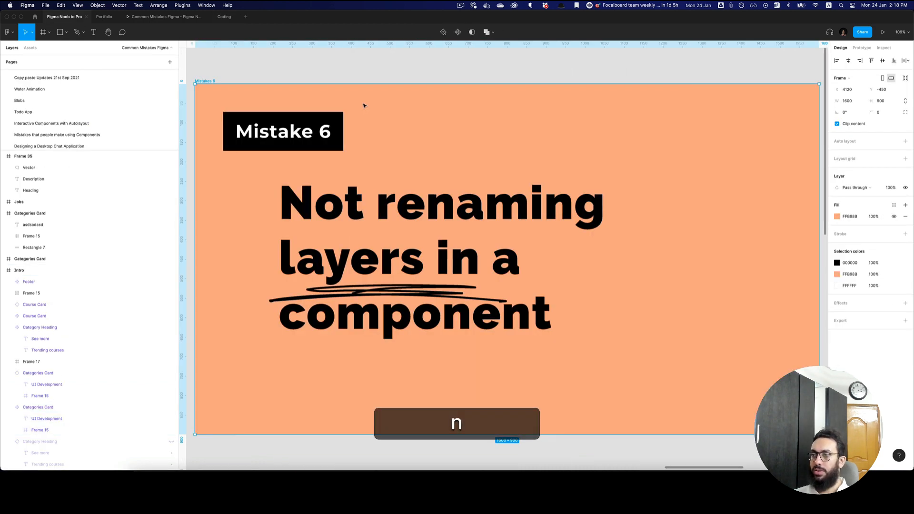
key("z")
left_click(364, 105, "alt")
left_click(365, 104)
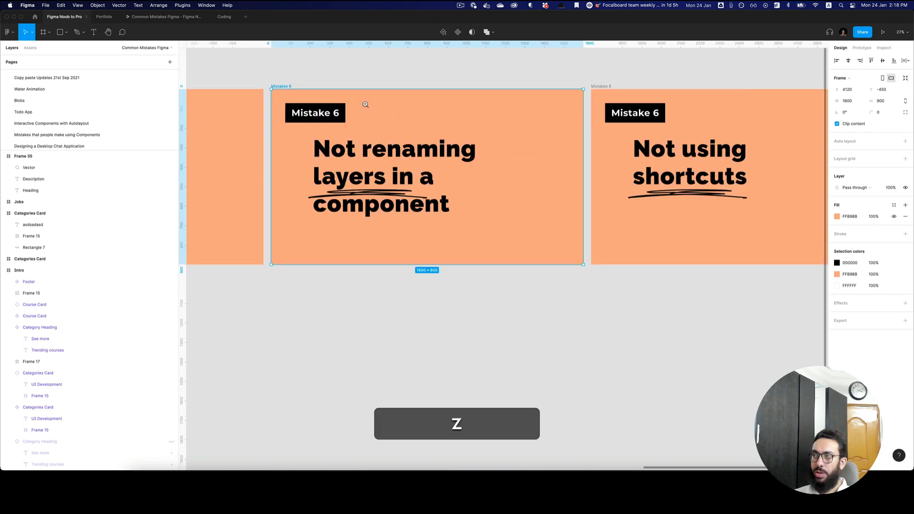
Copy the UI Development and Artificial Intelligence cards from the Feed screen and paste them onto empty canvas below the slides.
scroll(365, 114, "down", 10)
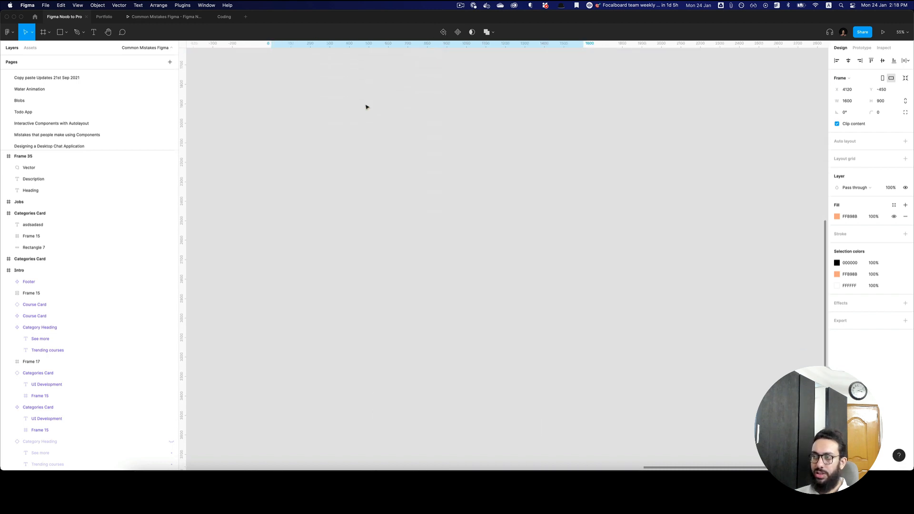
scroll(334, 166, "up", 5)
key("z")
left_click(298, 233, "alt")
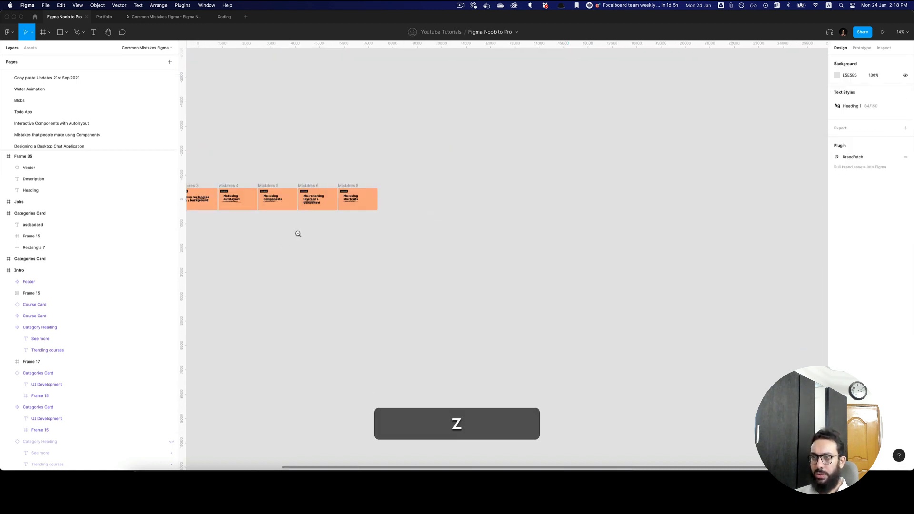
key("space")
left_click_drag(298, 233, 620, 217)
key("z")
left_click(456, 199)
left_click(314, 210)
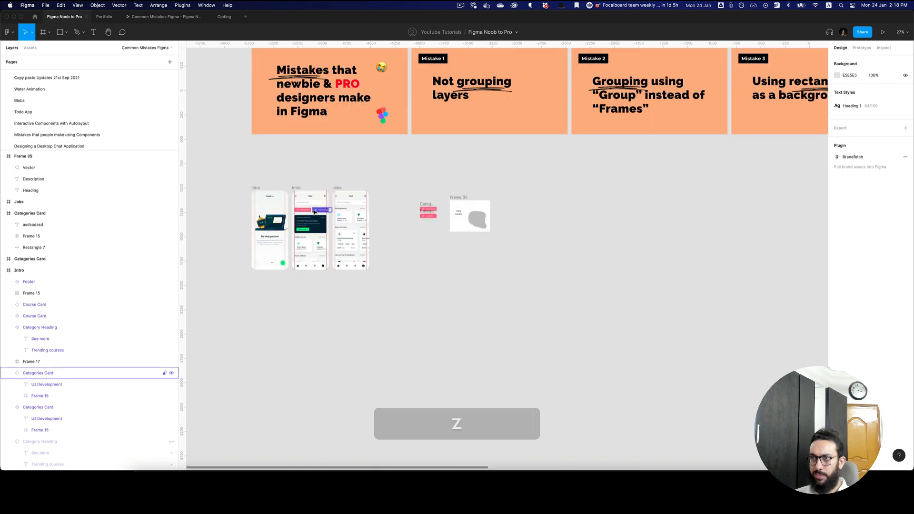
key("super+shift+c")
scroll(540, 201, "right", 2)
key("z")
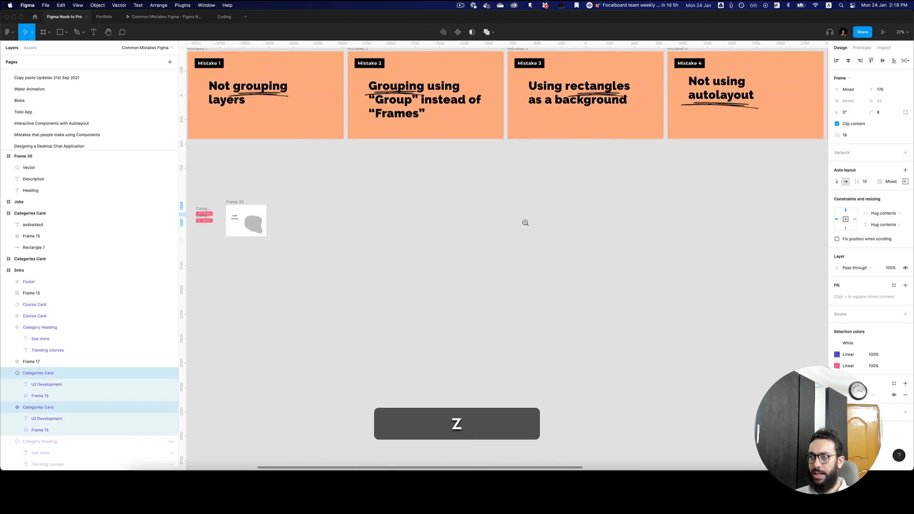
left_click(525, 225)
key("super+v")
Detach the pasted UI Development and Artificial Intelligence cards from their component.
left_click(459, 255)
key("super+alt+b")
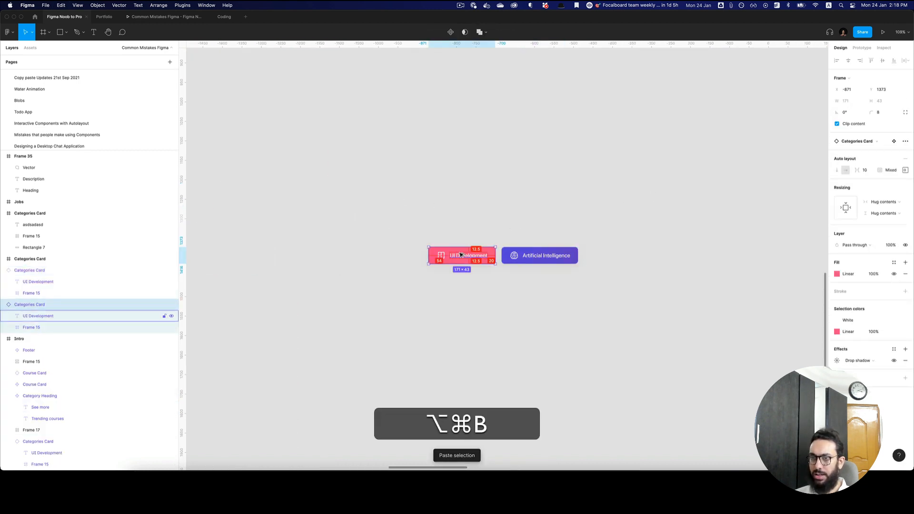
key("z")
left_click(531, 257)
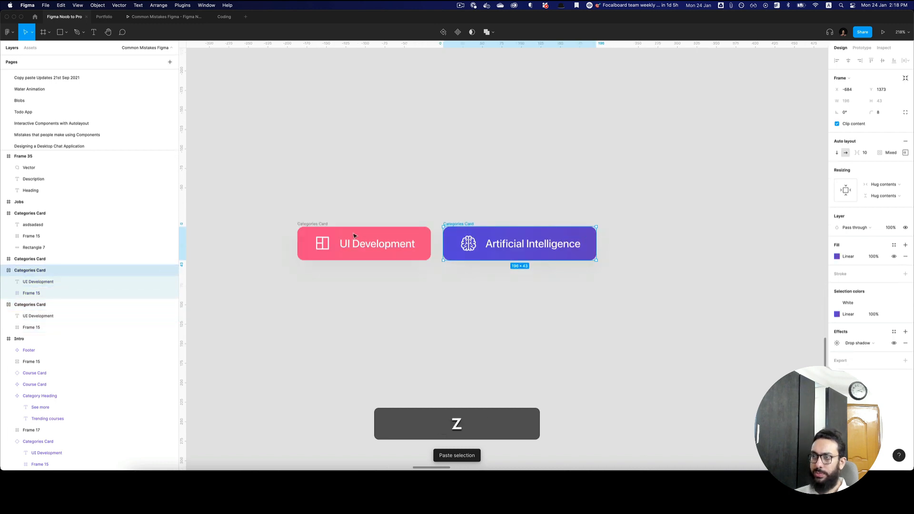
key("Escape")
Turn the detached UI Development card into a component and rename it “Categories Card/Red”.
left_click(314, 226)
key("super+alt+k")
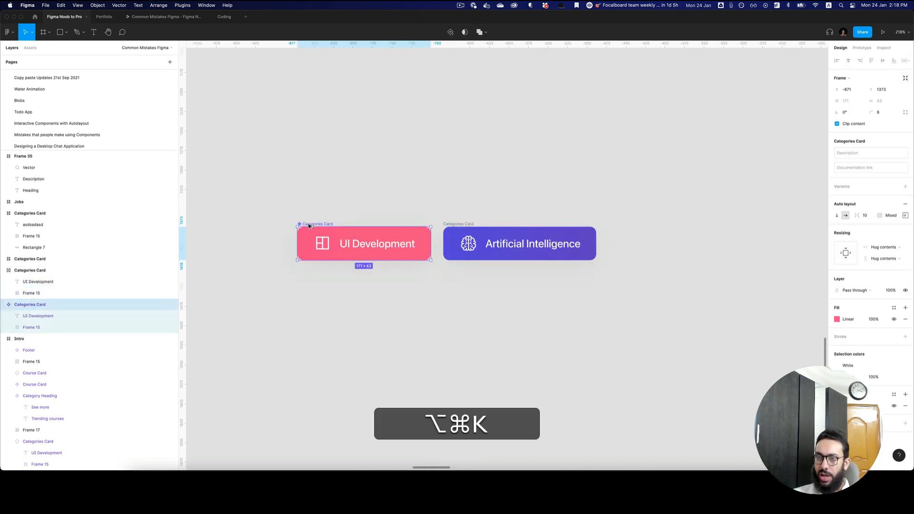
key("super+alt+r")
type("/Red")
key("Return")
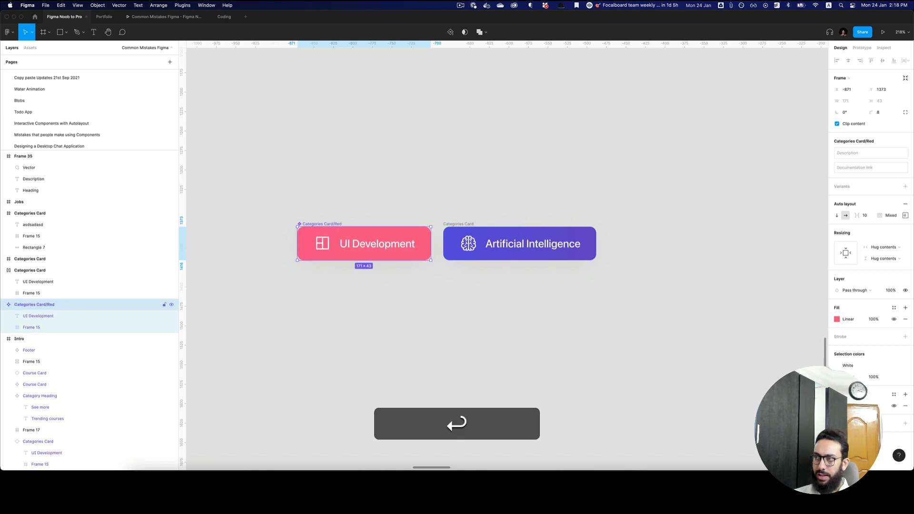
Turn the detached Artificial Intelligence card into a component and rename it “Categories Card/Purple”.
left_click(442, 229)
key("super+alt+k")
key("super+alt+r")
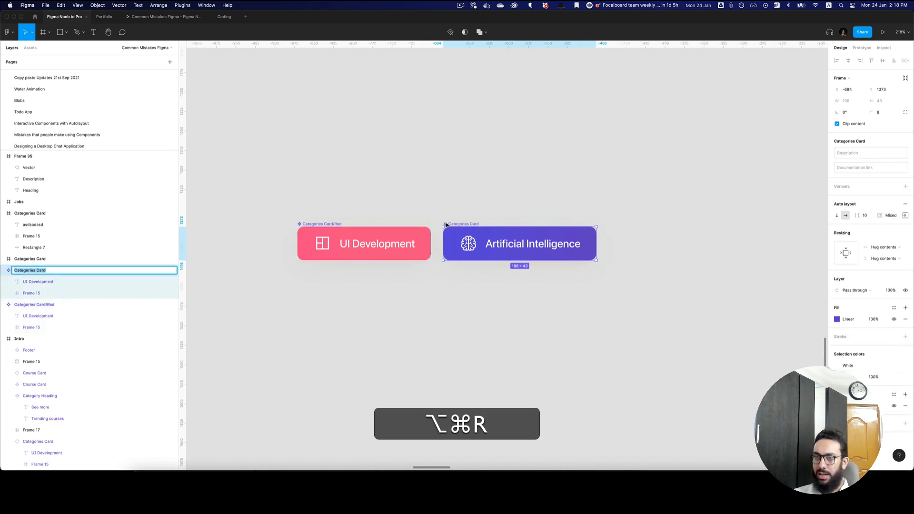
type("/")
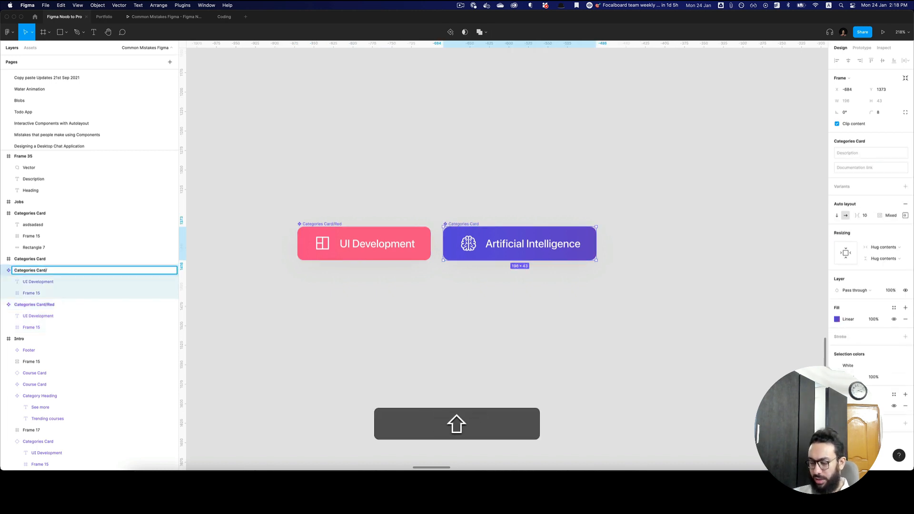
type("PR")
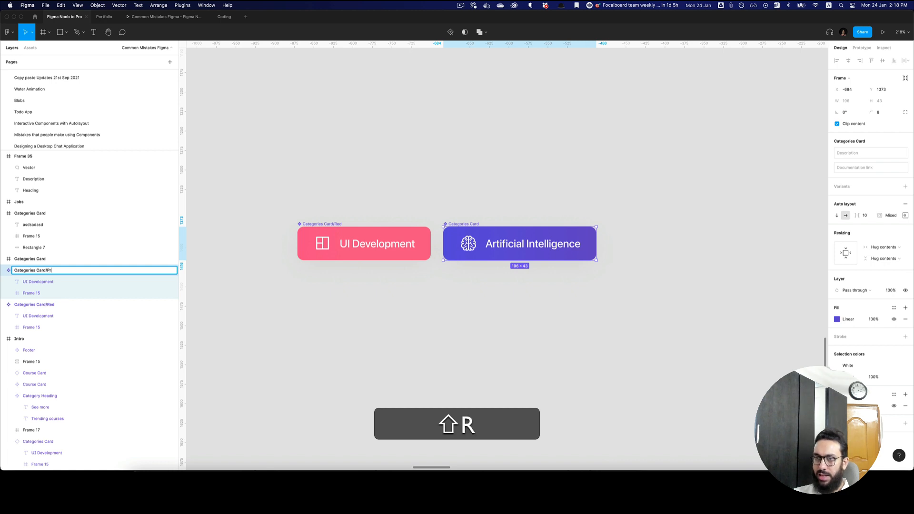
key("BackSpace")
type("urple")
key("Return")
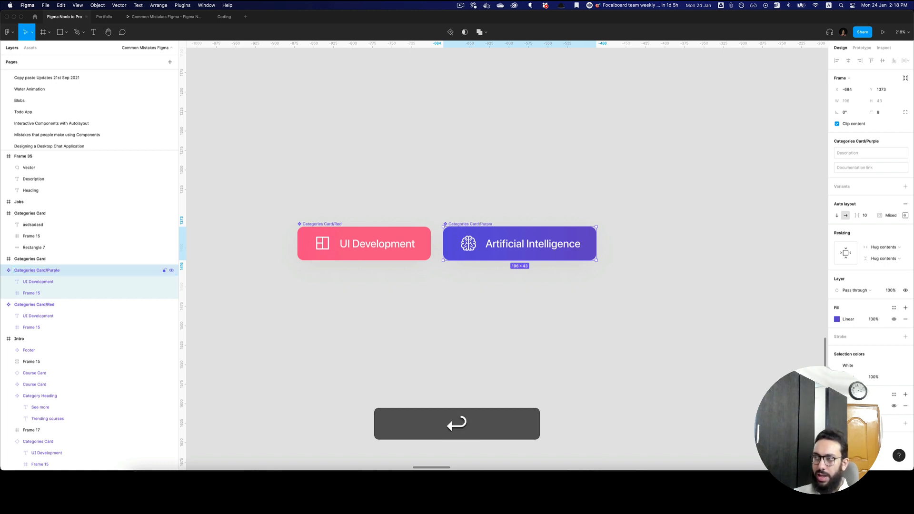
Open the purple card's label for editing so that its text layer takes the name “Artificial Intelligence”.
left_click(510, 236, "super")
double_click(513, 241)
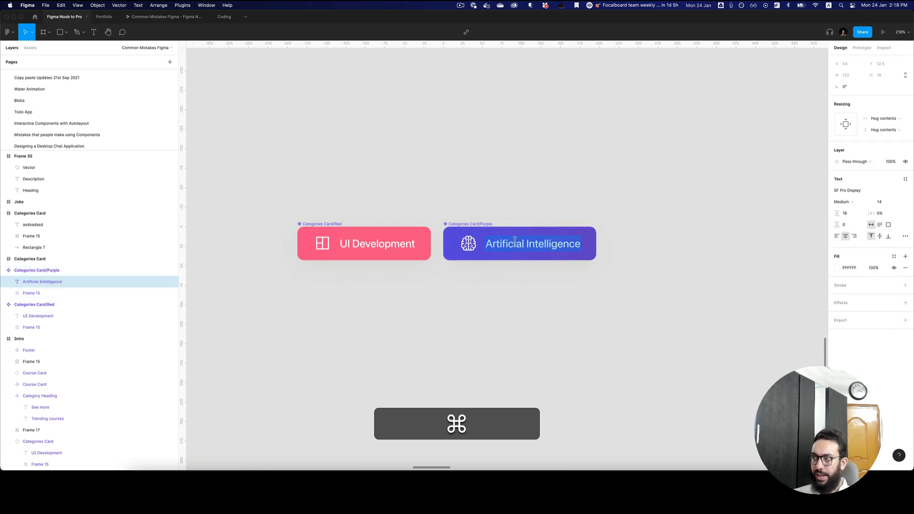
key("Escape")
key("Escape")
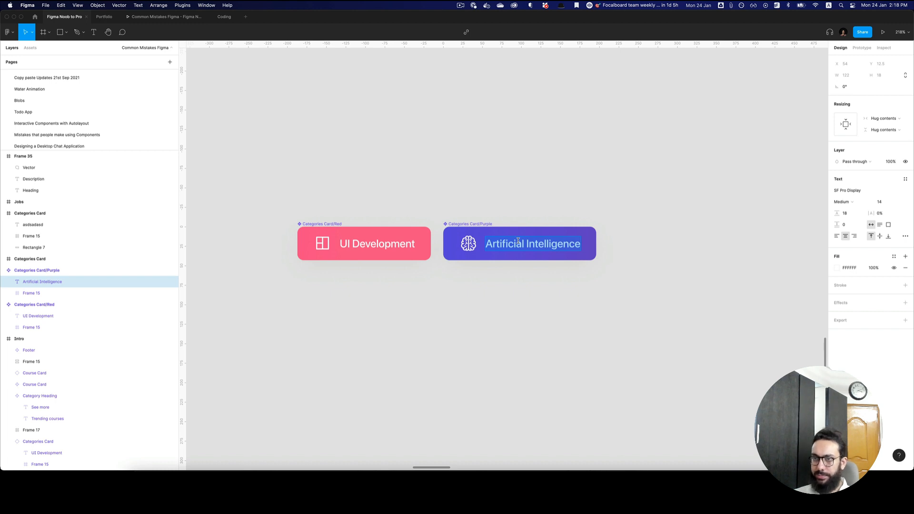
Combine the Categories Card/Red and Categories Card/Purple components as variants.
left_click_drag(584, 314, 664, 325)
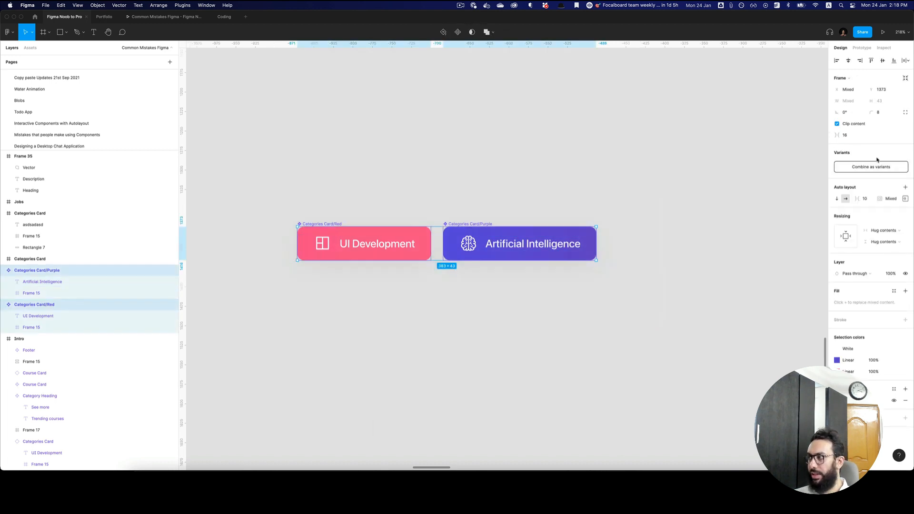
left_click(871, 167)
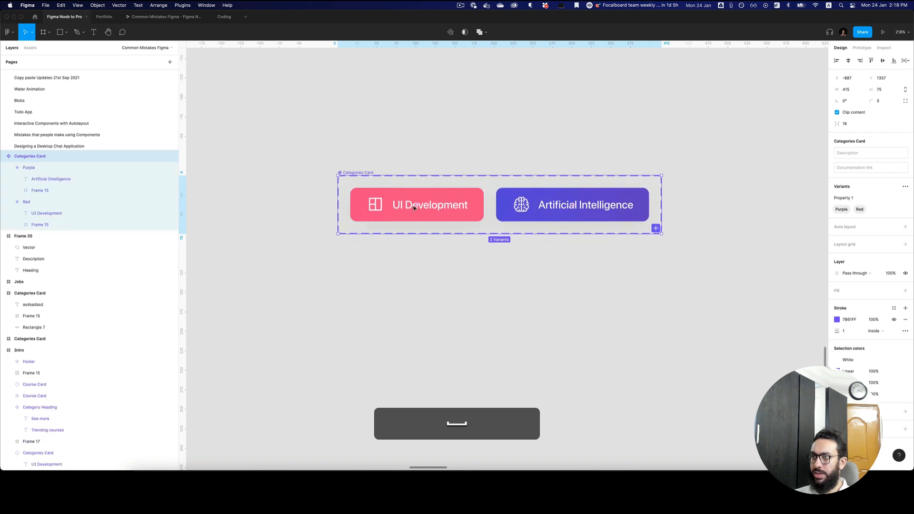
Place an instance of the Red variant below the variant set and change its label to “Testing”.
left_click_drag(457, 354, 438, 323)
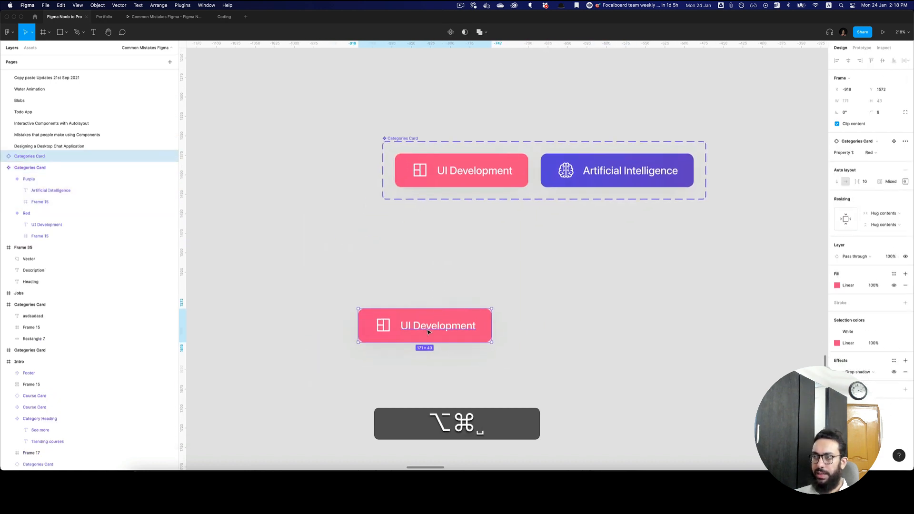
double_click(430, 328)
type("Testing")
key("Escape")
key("Escape")
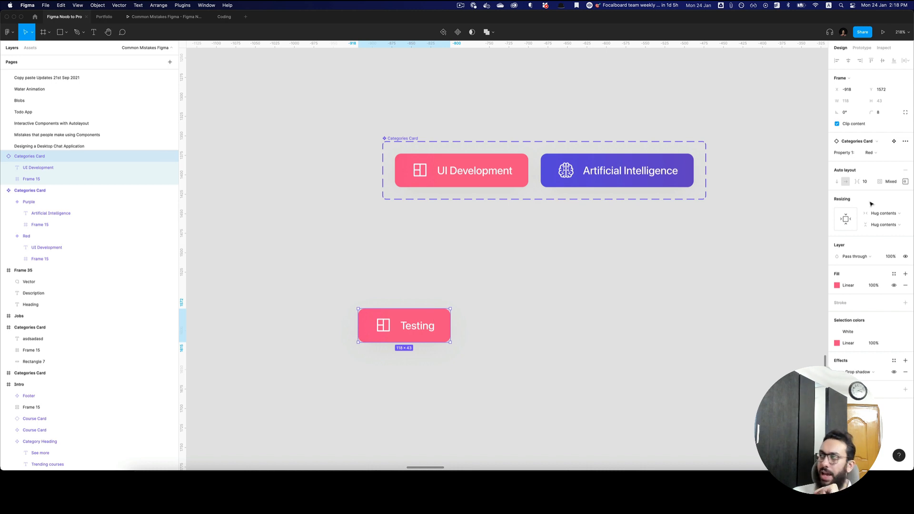
Switch the “Testing” card instance to the Purple variant.
left_click(869, 152)
left_click(879, 144)
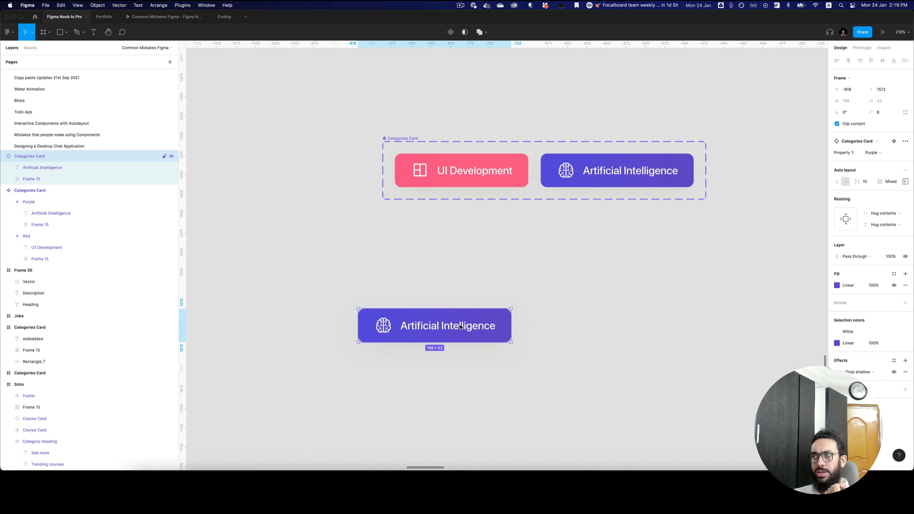
Undo the “Testing” instance's variant switch and rename the text layer in the Red variant to “Title”.
key("super+z")
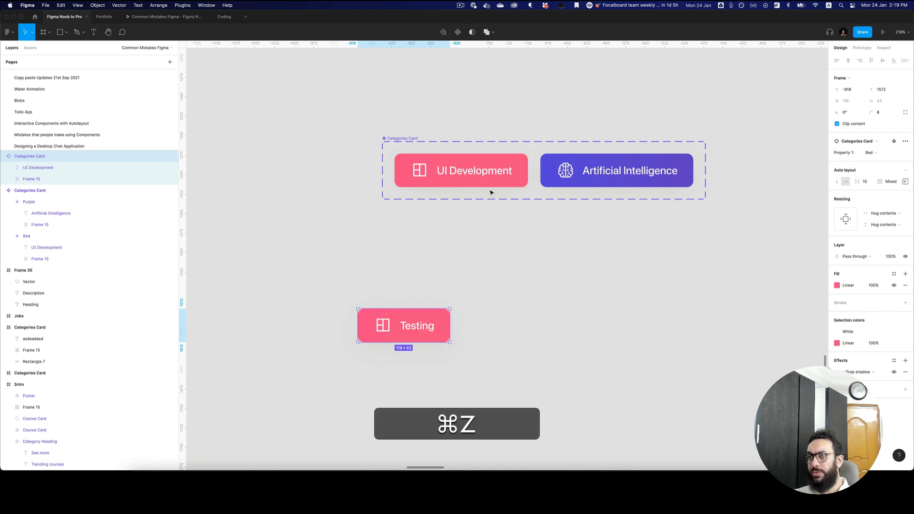
left_click(482, 175, "super")
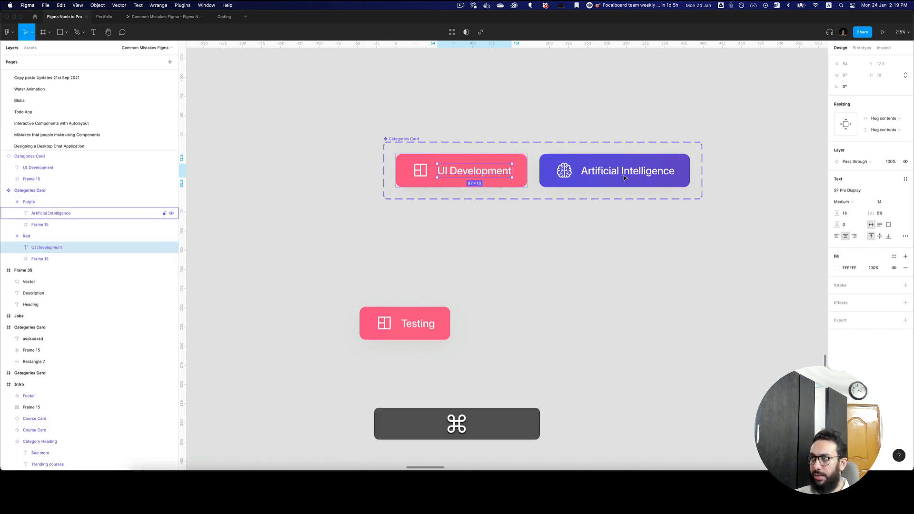
left_click(590, 176, "shift+super")
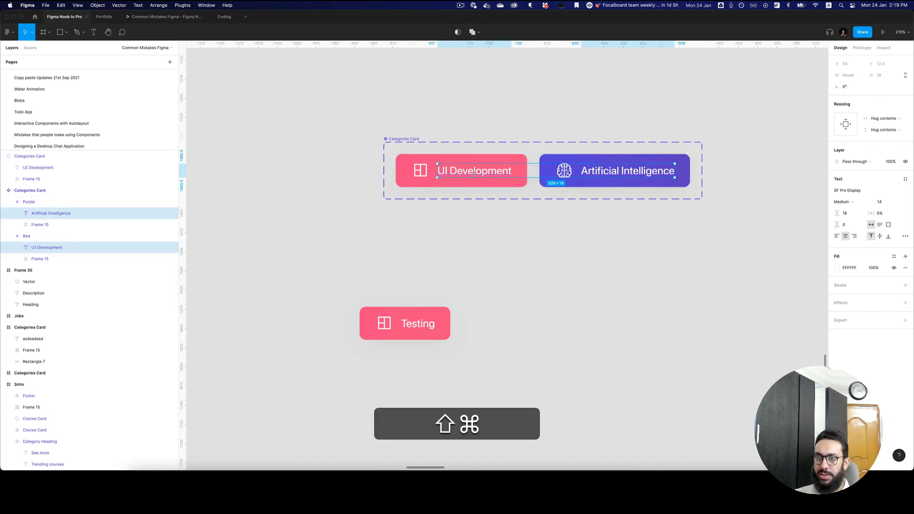
left_click(475, 173, "super")
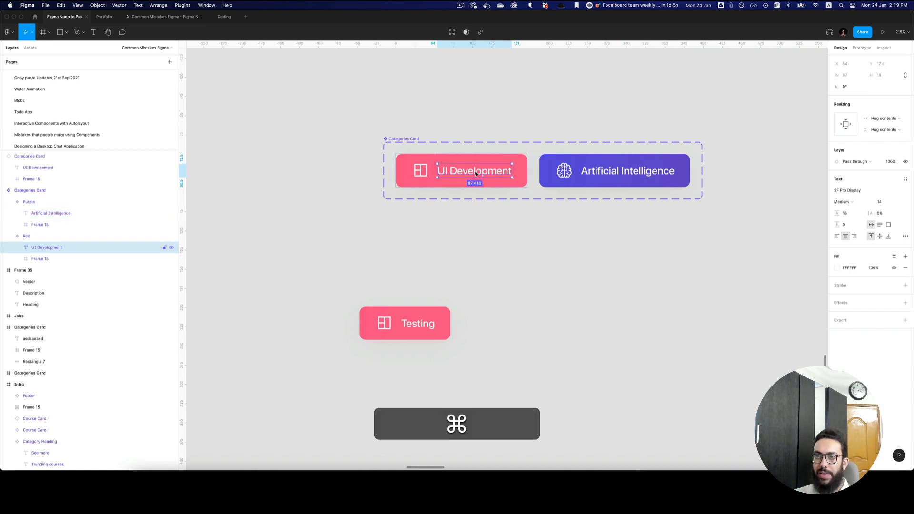
key("super+r")
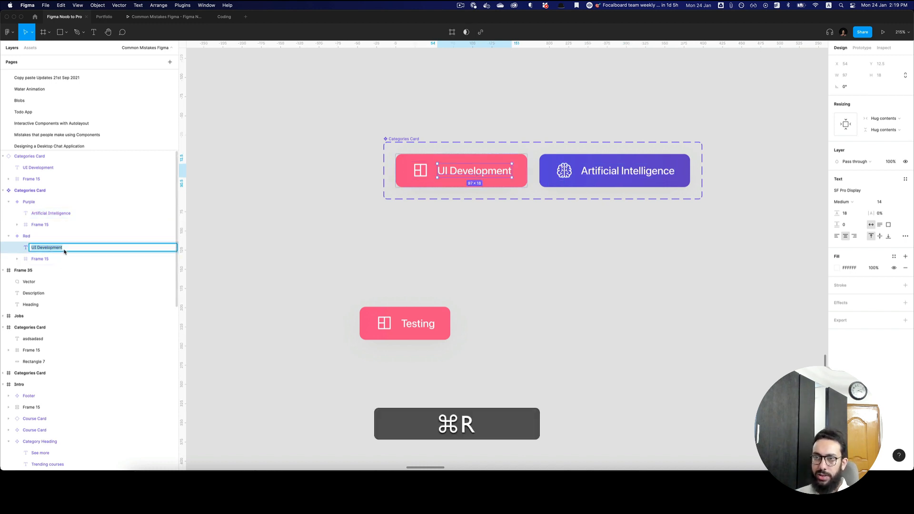
type("Title")
key("Return")
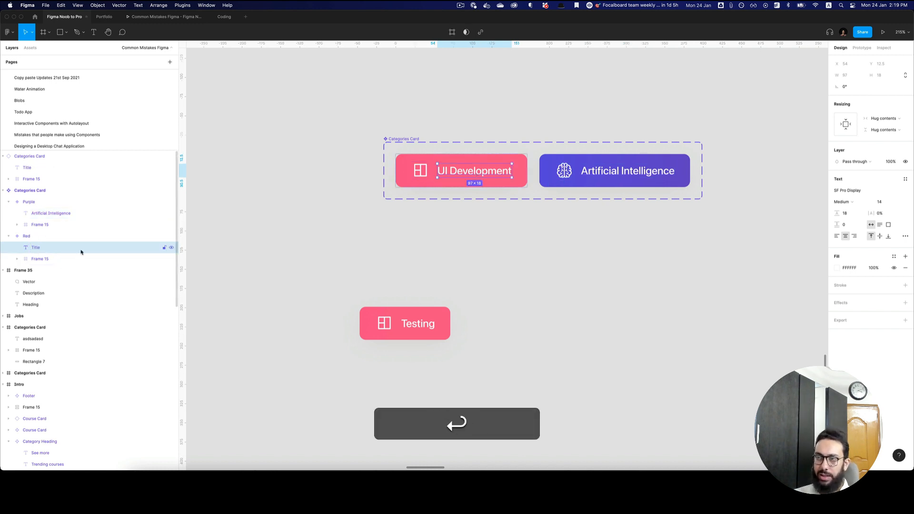
Rename the text layer in the Purple variant to “Title”, matching the layer in the Red variant.
left_click(601, 174, "super")
key("super+r")
type("Title")
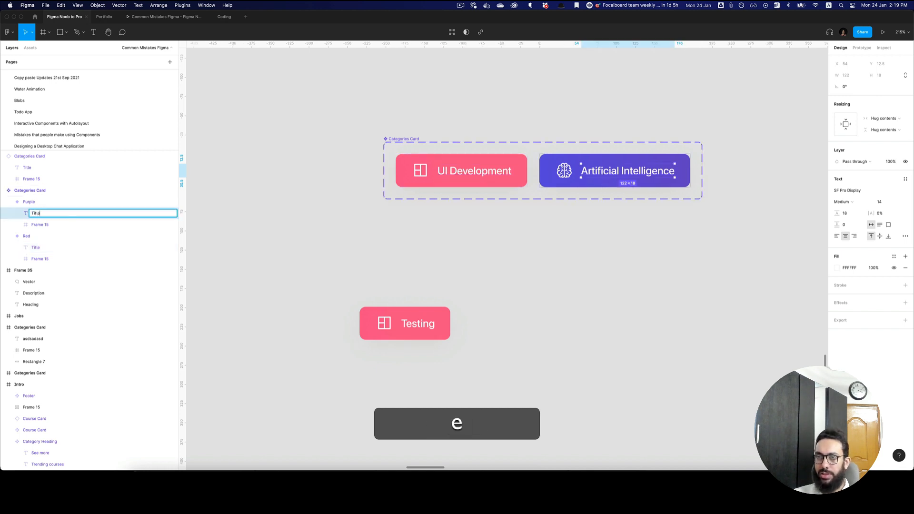
key("Return")
Switch the “Testing” card instance below the variant set to the Purple variant again.
left_click(457, 294)
left_click(442, 315)
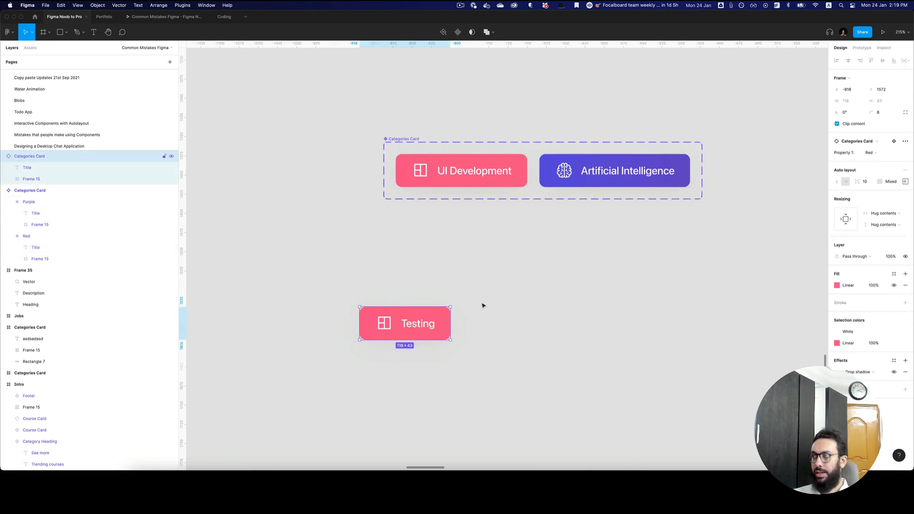
left_click(898, 151)
left_click(876, 144)
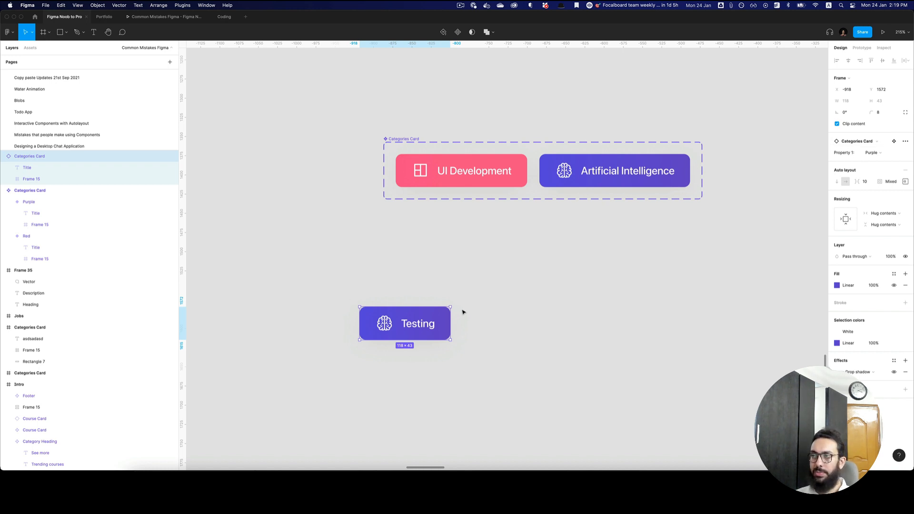
Remove the Categories Card variant set together with the “Testing” instance from the canvas.
key("alt+z")
left_click(467, 301, "alt")
left_click_drag(373, 207, 641, 355)
key("super+x")
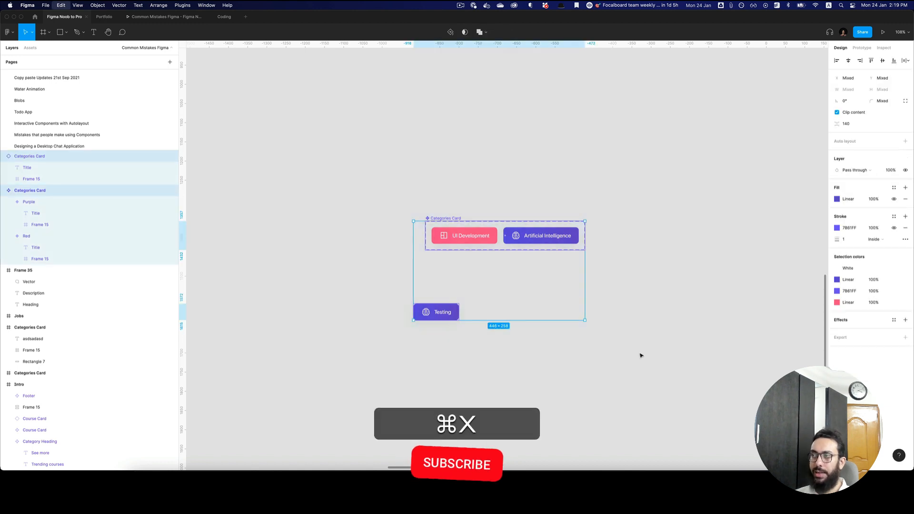
Go to the last slide in the mistakes row, “Not using shortcuts”, and view it up close.
key("alt+z")
left_click(613, 330, "alt")
left_click(614, 331, "alt")
key("space")
left_click_drag(620, 299, 437, 302)
left_click_drag(571, 282, 408, 292)
left_click_drag(596, 265, 445, 275)
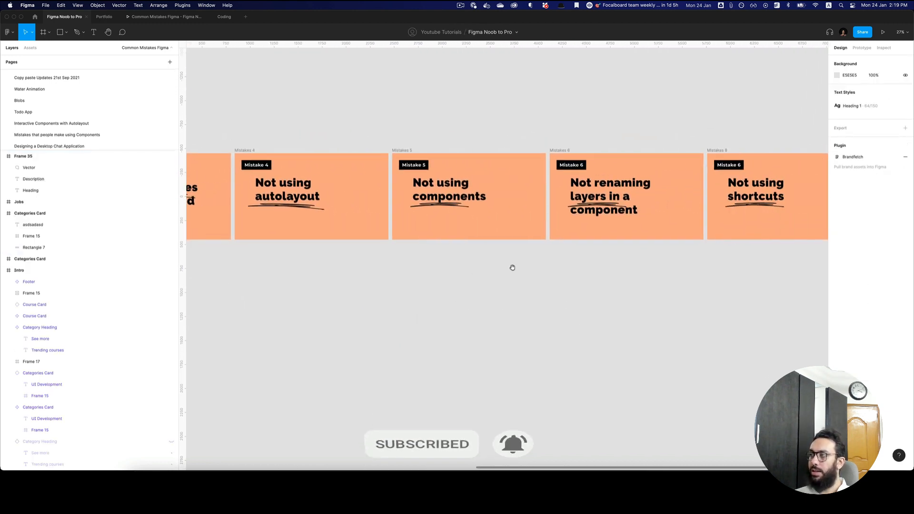
left_click_drag(512, 267, 384, 262)
key("z")
left_click(590, 173)
left_click(591, 173)
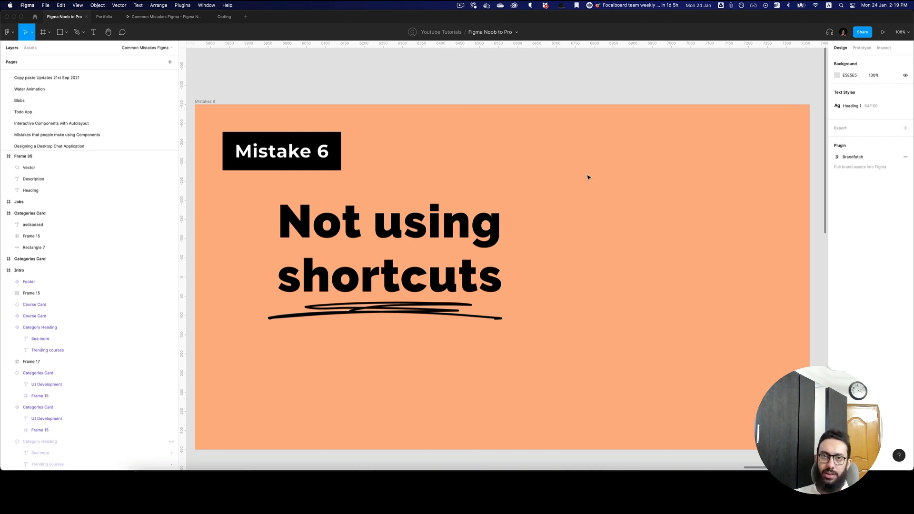
Remove the leftover category cards and Frame 35 beside the mobile app screens.
key("z")
left_click(588, 177, "alt")
left_click(588, 177, "alt")
left_click(588, 176, "alt")
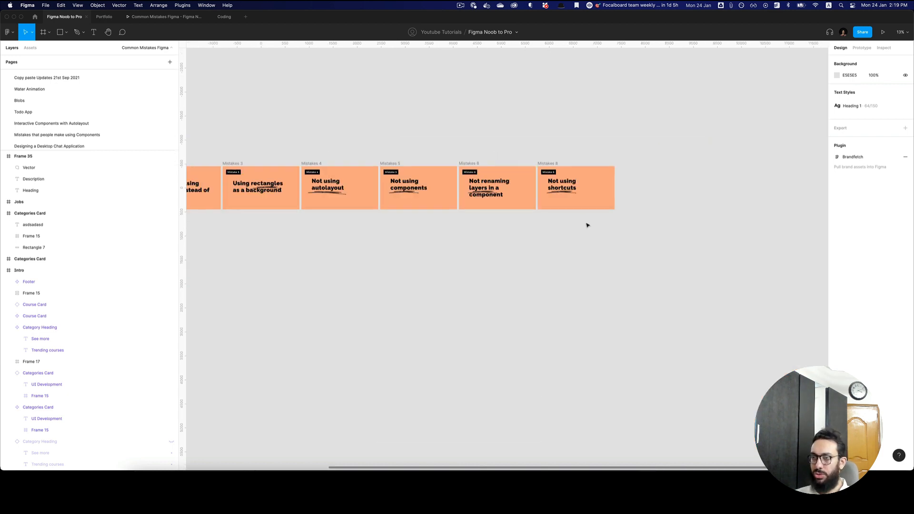
scroll(588, 225, "left", 7)
key("z")
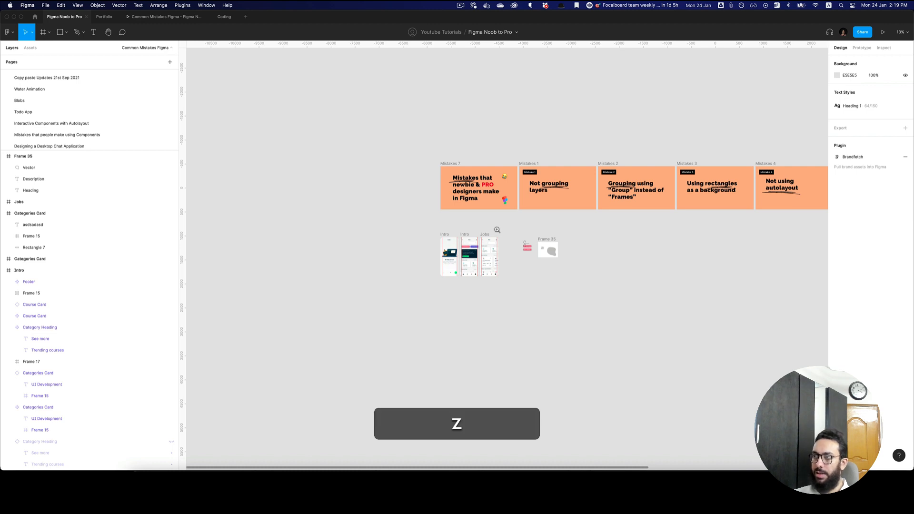
left_click(498, 230)
left_click_drag(537, 242, 627, 302)
key("super+x")
Try drawing a frame about 220 × 93 px above the middle mobile screen, and undo it.
key("z")
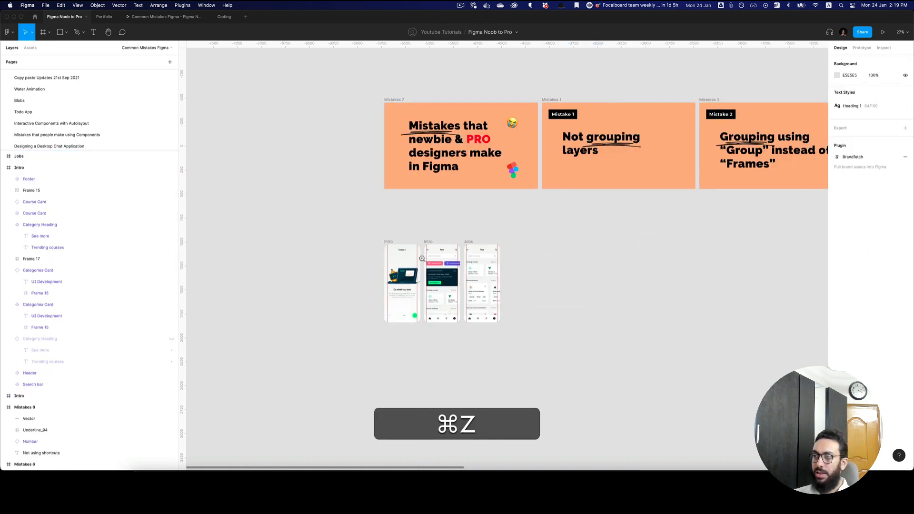
left_click(422, 259)
left_click(422, 258)
key("space")
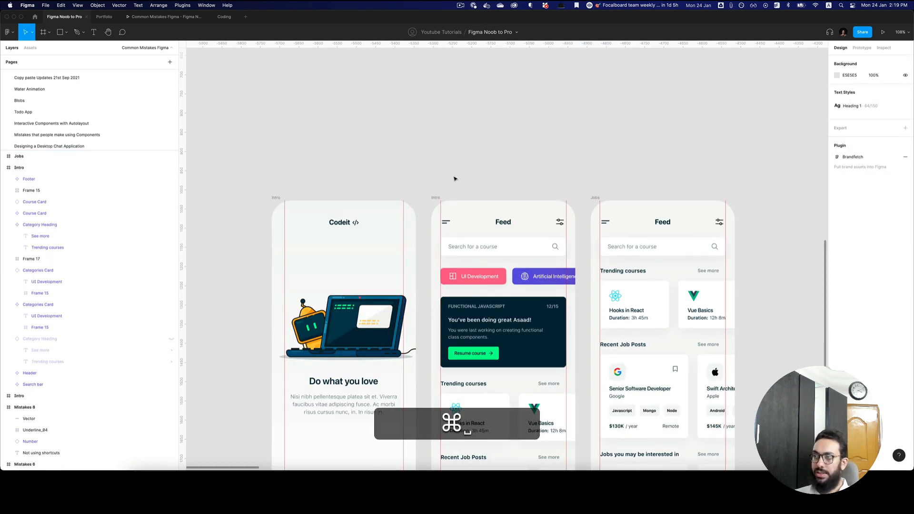
mouse_move(460, 165)
left_mouse_down()
mouse_move(425, 91)
mouse_move(510, 103)
left_mouse_up()
key("a")
scroll(510, 103, "right", 1)
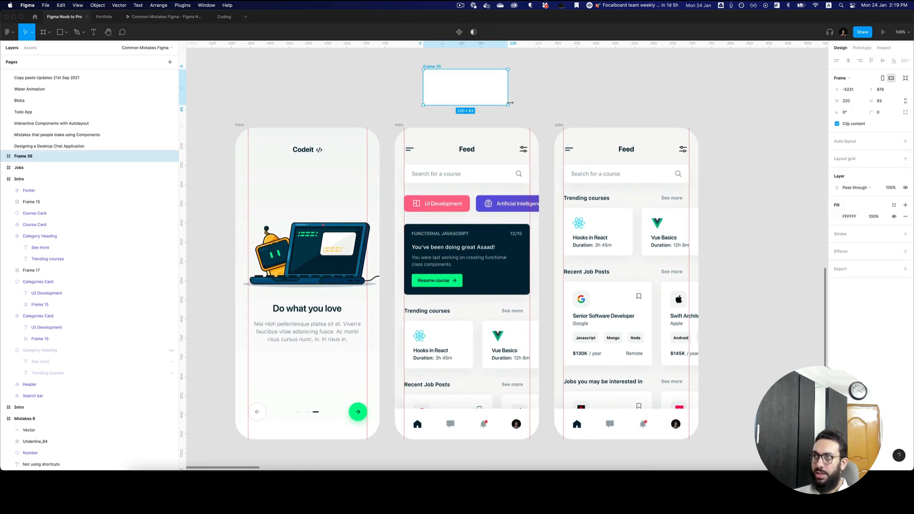
key("super+z")
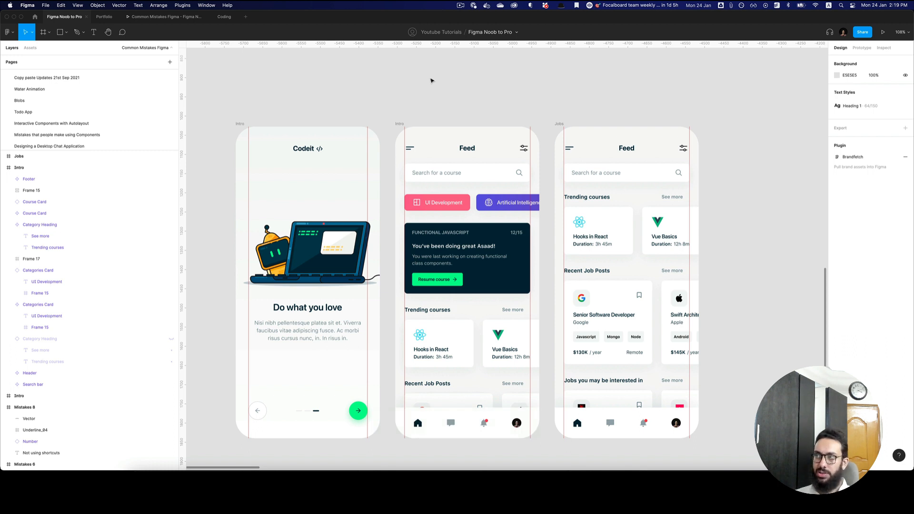
Try wrapping two small rectangles above the Feed screen in an auto layout frame about 90 × 39 px, and remove the result.
key("r")
mouse_move(408, 66)
left_mouse_down()
mouse_move(421, 81)
mouse_move(437, 77)
mouse_move(360, 56)
left_mouse_up()
key("super+g")
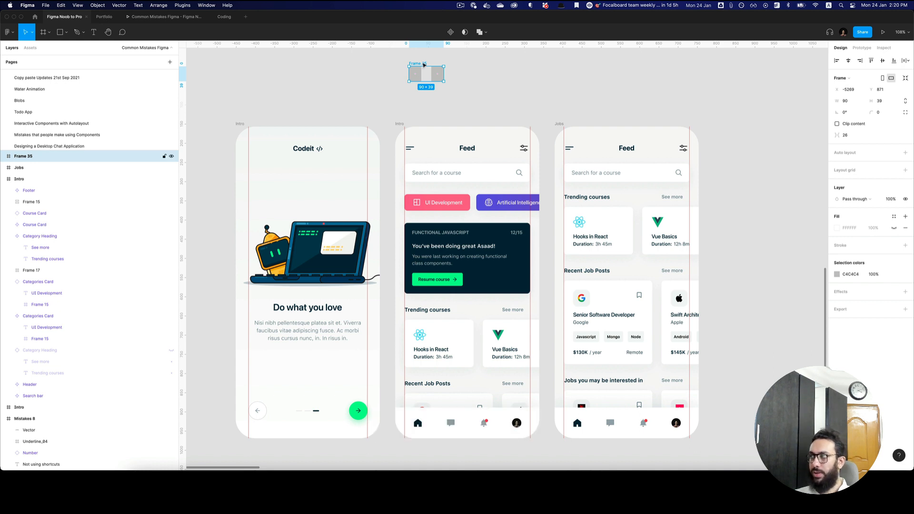
key("shift")
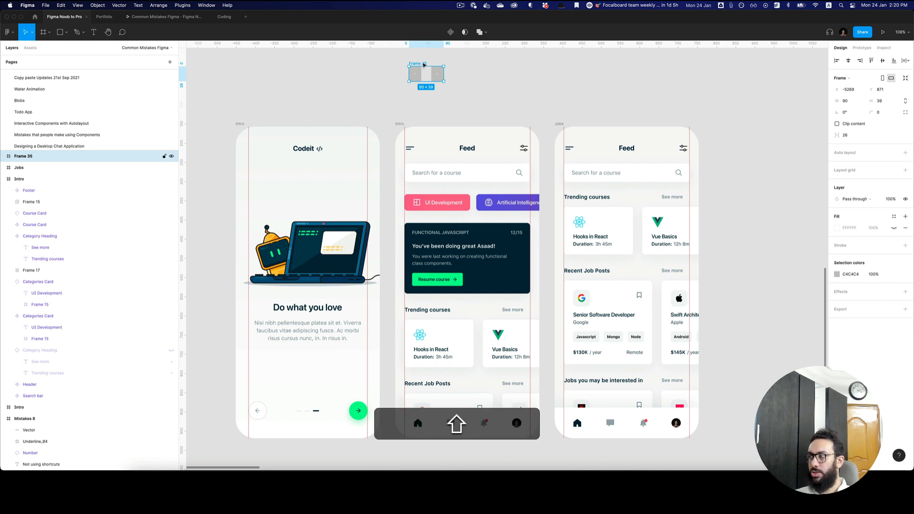
key("shift+a")
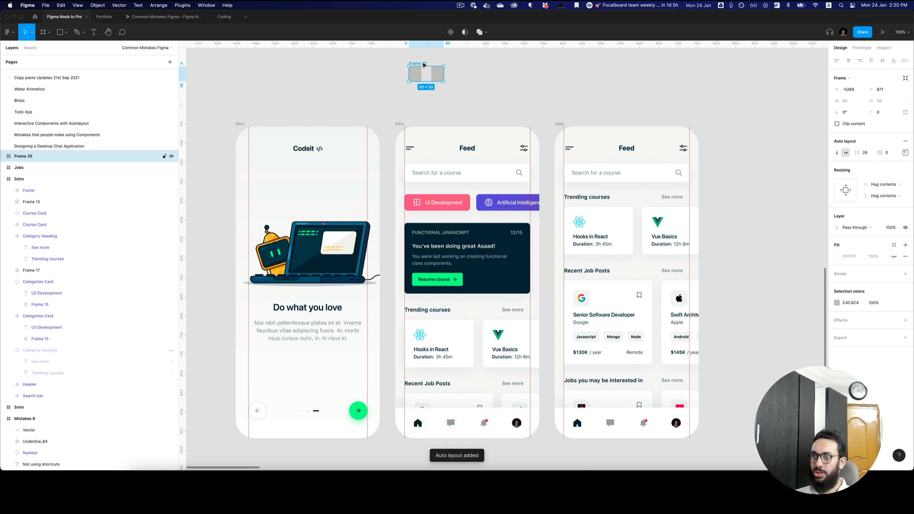
key("super+x")
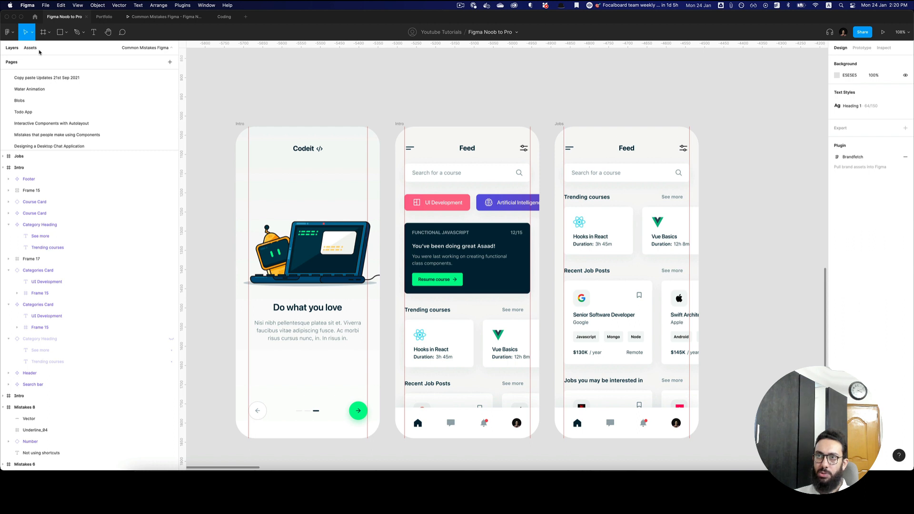
Alternate between the file's layer list and its component assets, ending on the assets.
key("alt+2")
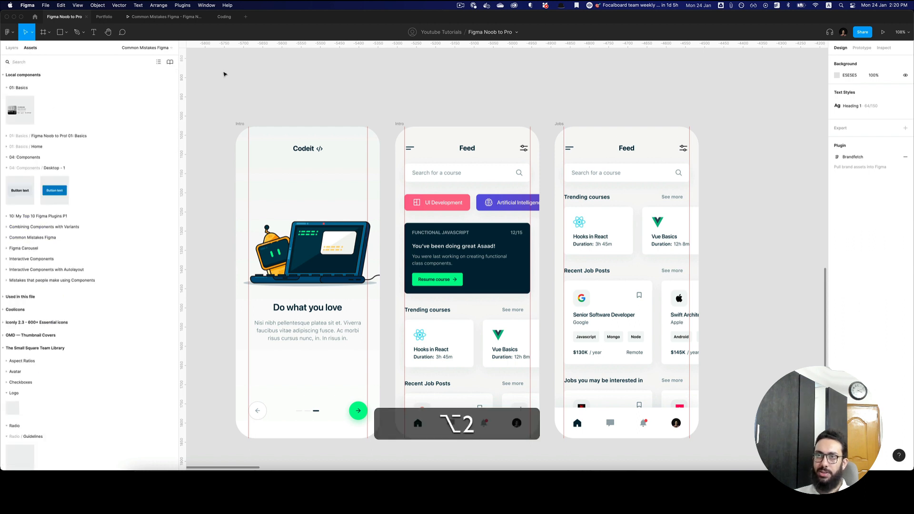
key("alt+1")
key("alt+2")
key("alt+1")
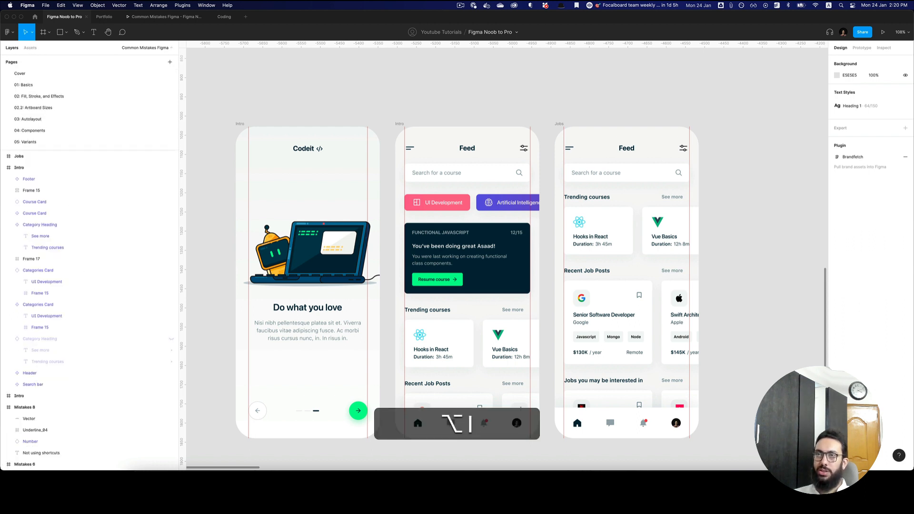
key("alt+2")
key("alt+1")
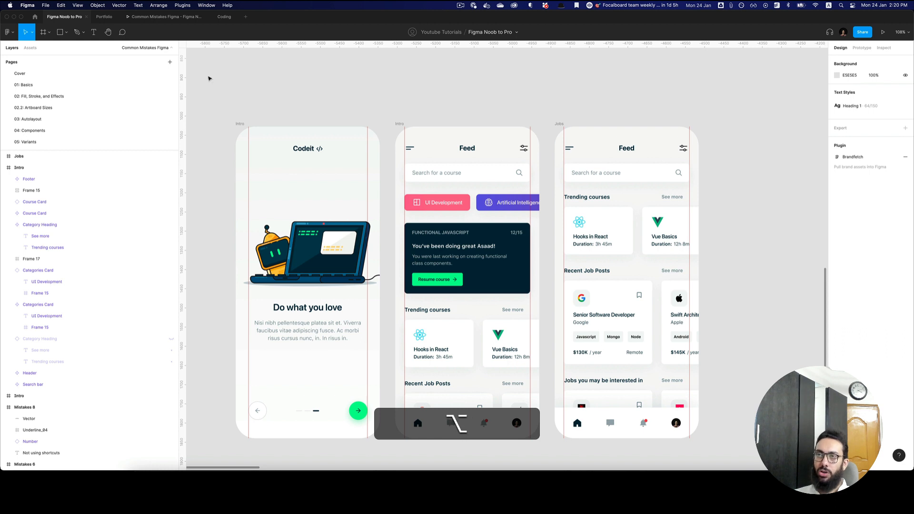
key("alt+2")
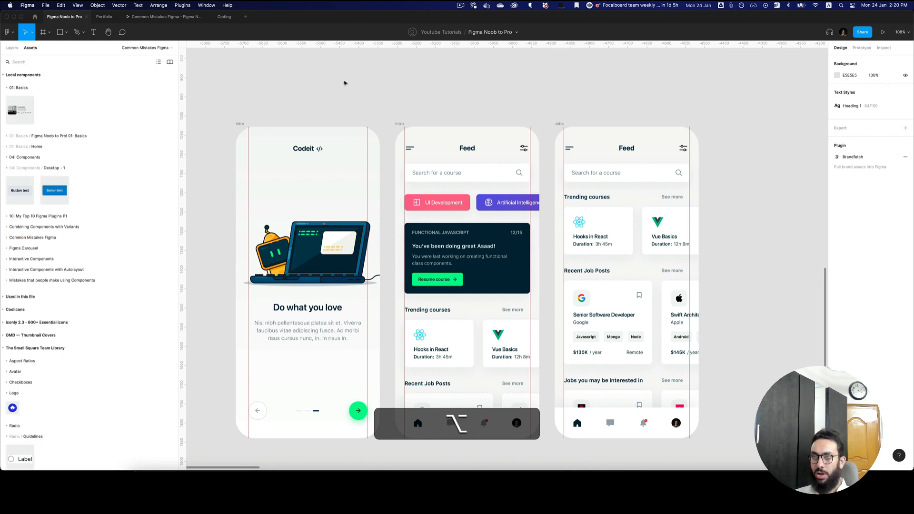
Open the team libraries, browse the libraries available to the file, and close them.
key("alt+4")
key("super+BackSpace")
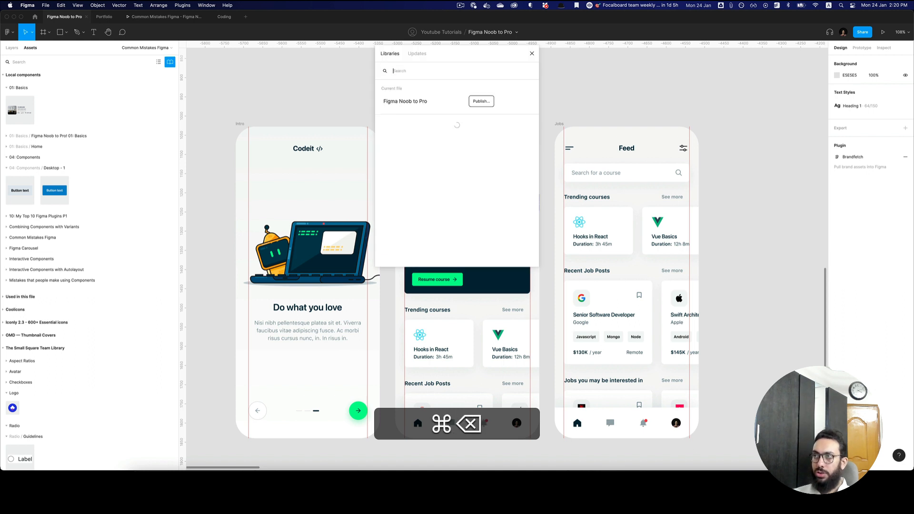
left_click(532, 54)
key("alt+4")
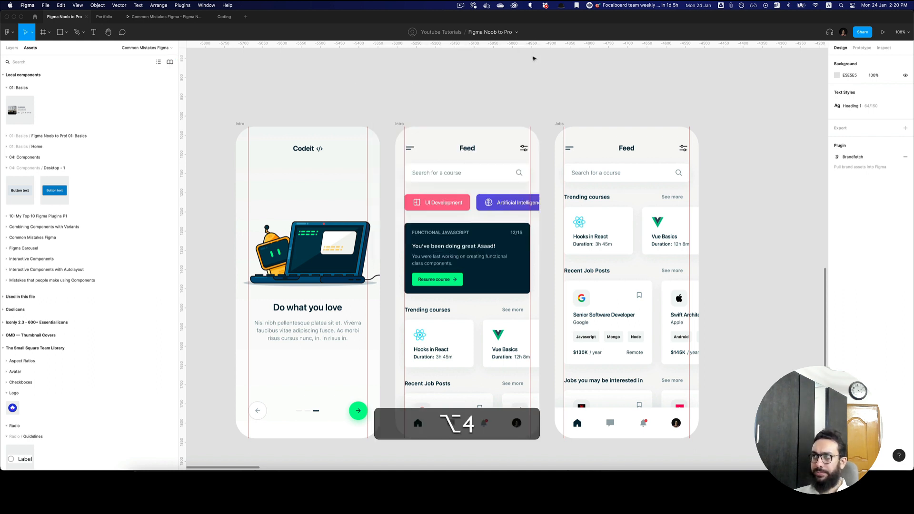
key("alt+3")
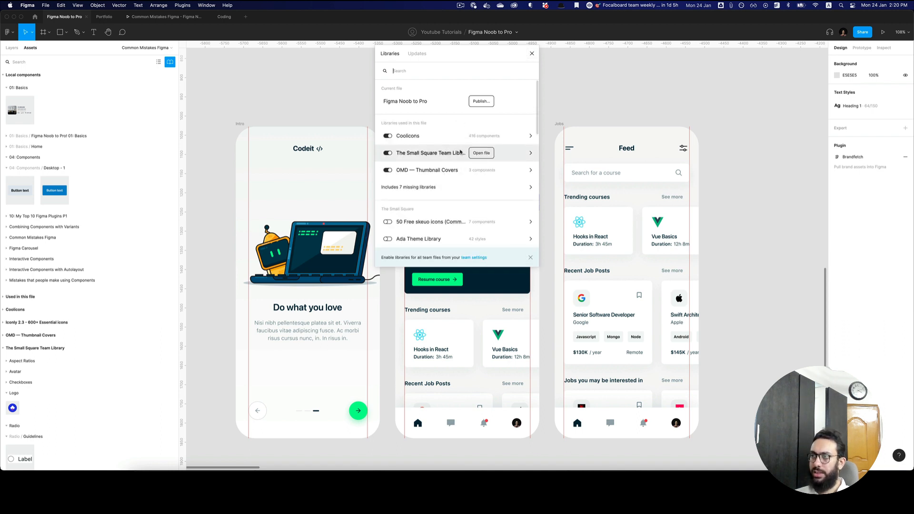
scroll(478, 143, "down", 3)
scroll(479, 144, "up", 1)
left_click(532, 54)
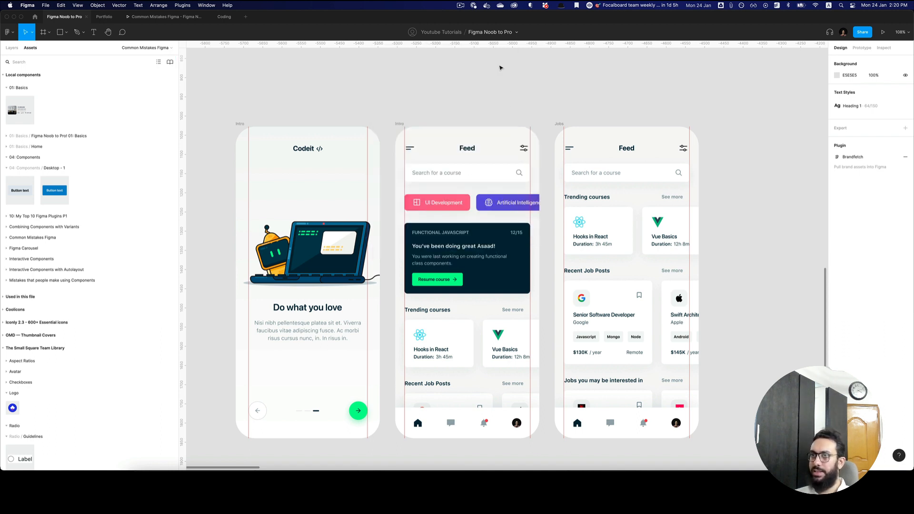
Activate the Pencil tool and return to the Move tool without drawing.
key("shift+p")
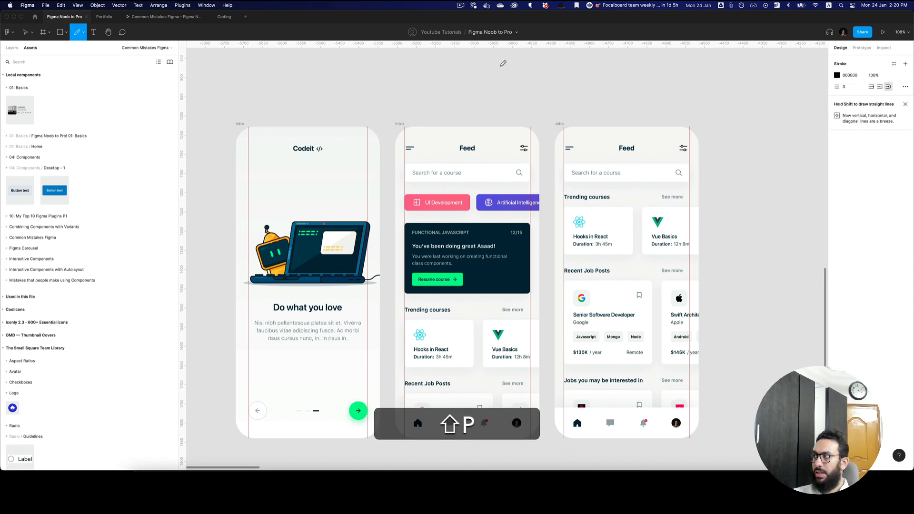
key("shift")
key("shift+v")
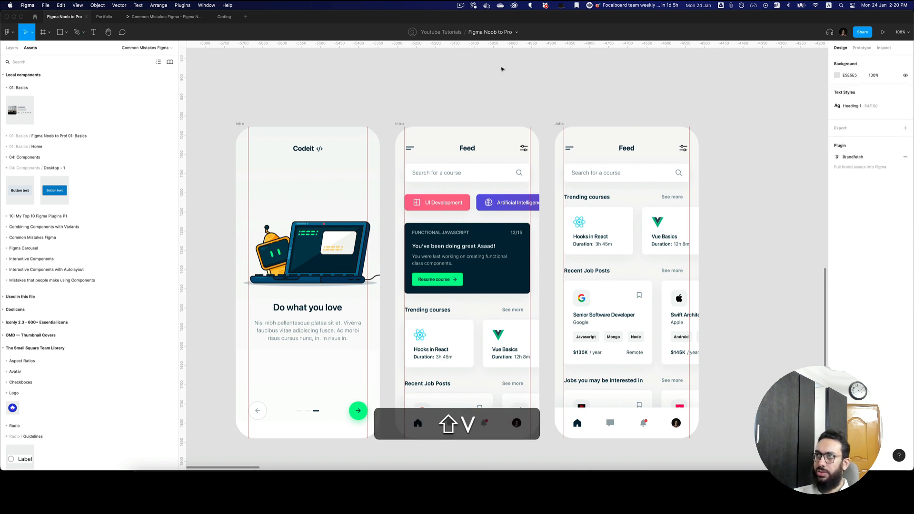
Alternate repeatedly between the page's design settings and its prototype settings, ending on the design settings.
key("shift+e")
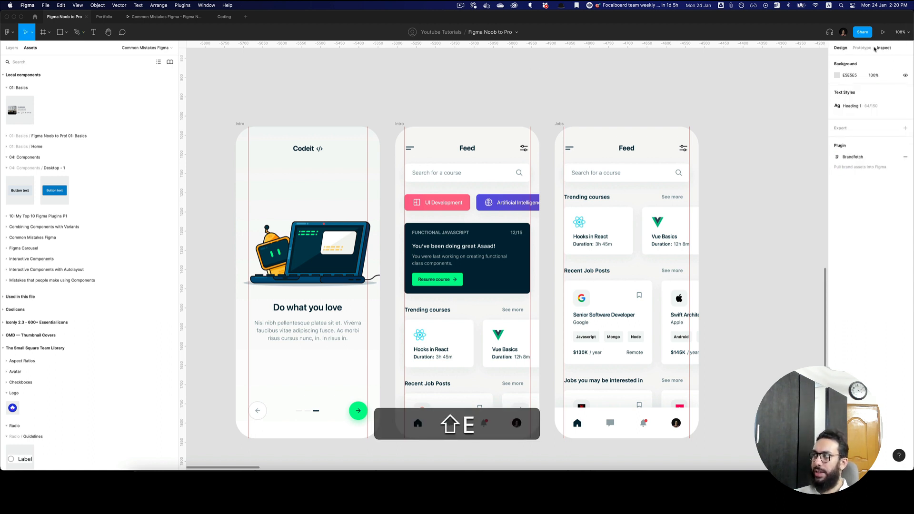
left_click(857, 48)
left_click(845, 48)
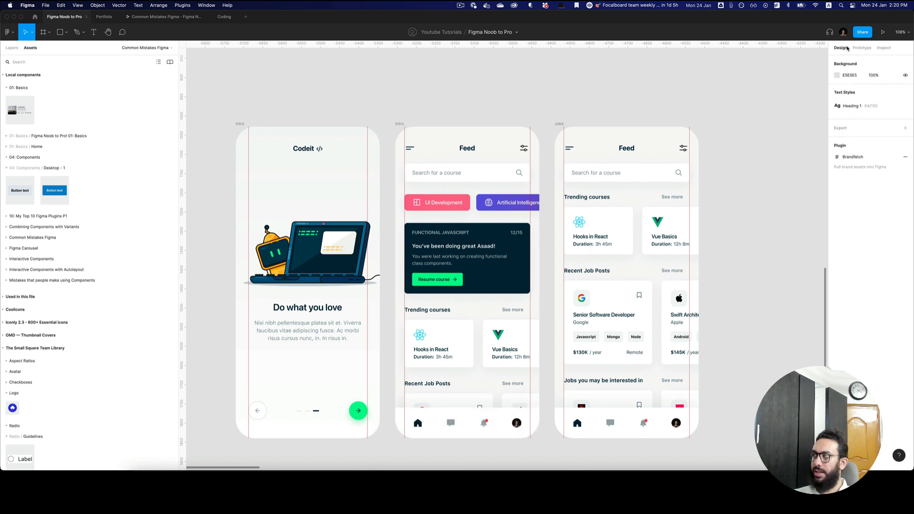
left_click(855, 49)
key("shift+e")
key("shift+e")
key("shift+e")
key("shift+e")
key("shift+e")
key("shift+e")
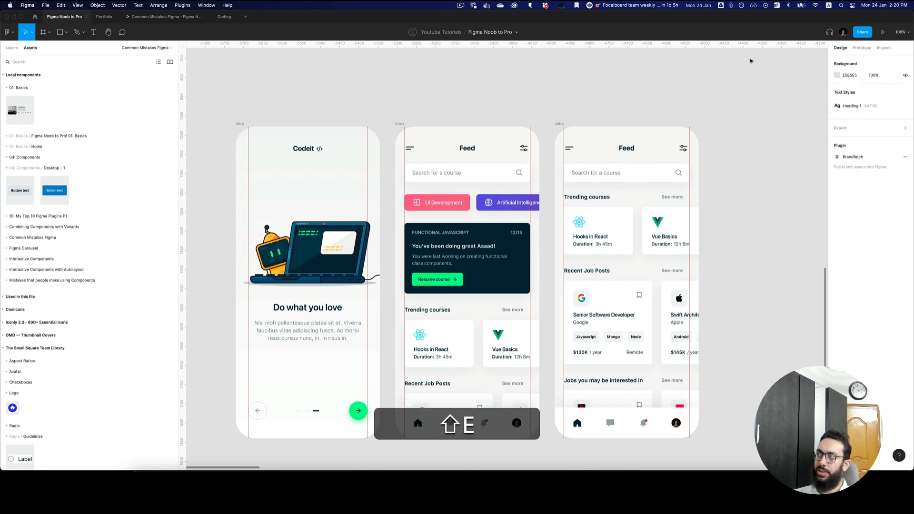
Switch to the page's prototype settings, and open and close the floating browser of insertable components.
key("shift+e")
key("shift+e")
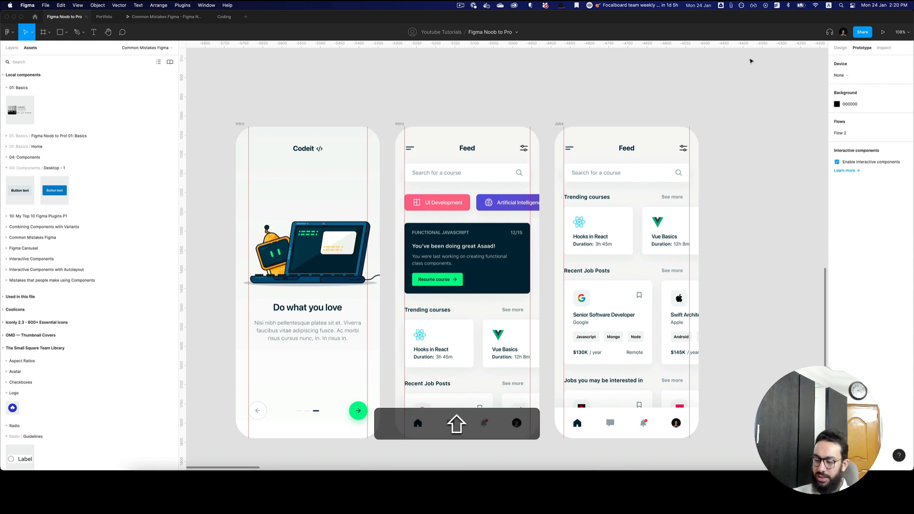
key("shift+i")
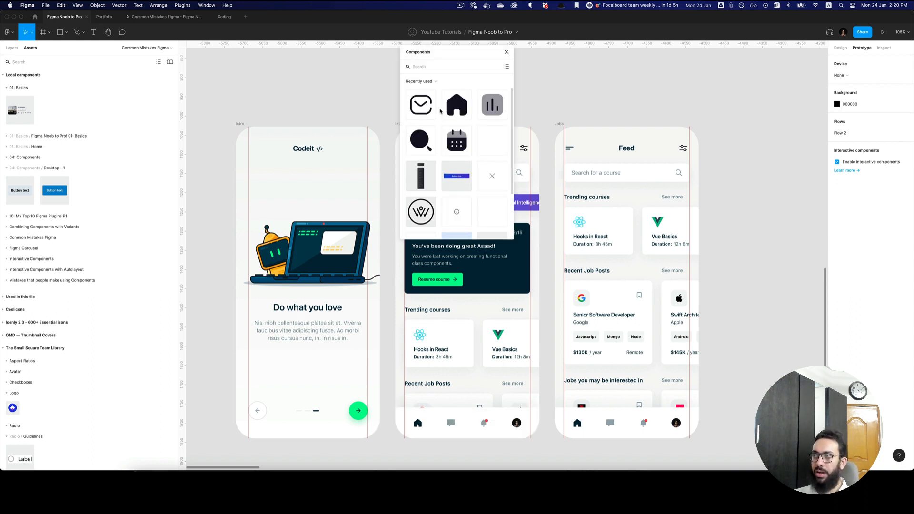
left_click(507, 53)
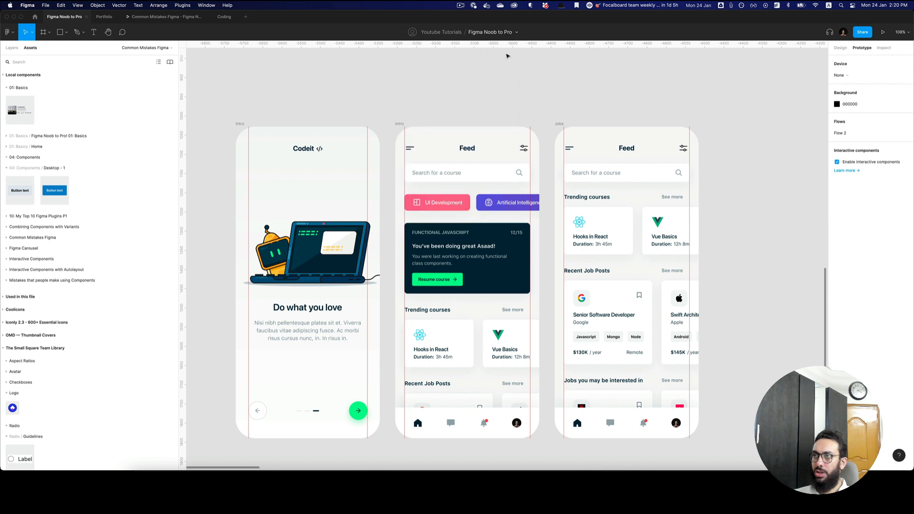
Zoom out from the three mobile app screens and zoom back in on the area enclosing them.
key("z")
left_click(549, 74, "alt")
key("space")
left_click_drag(562, 72, 525, 91)
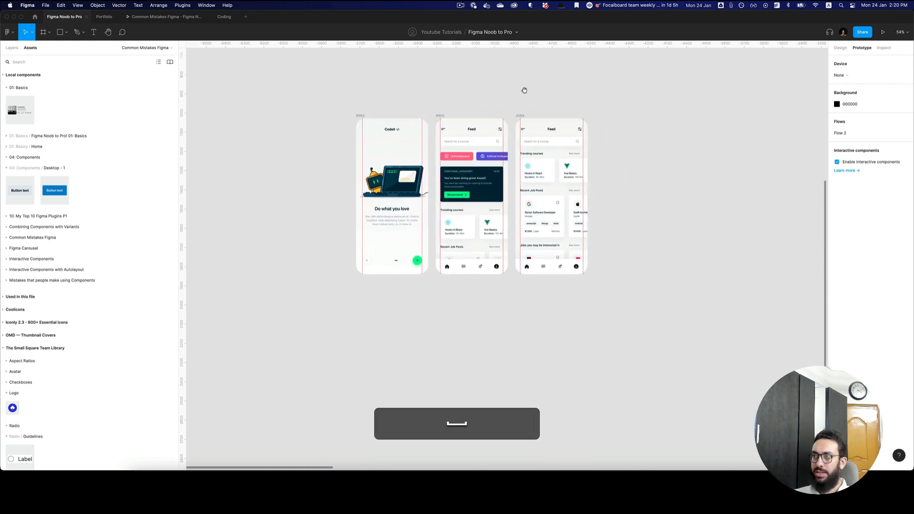
key("z")
left_click_drag(349, 90, 677, 322)
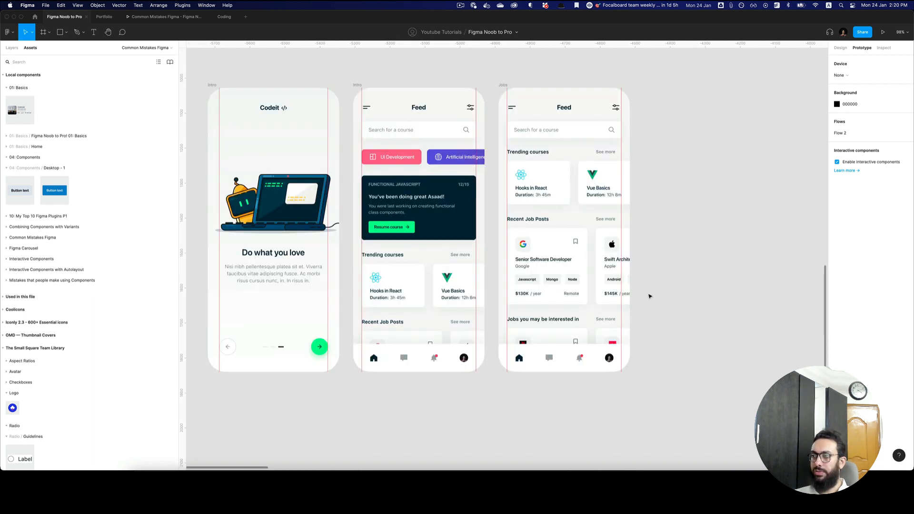
scroll(655, 294, "left", 2)
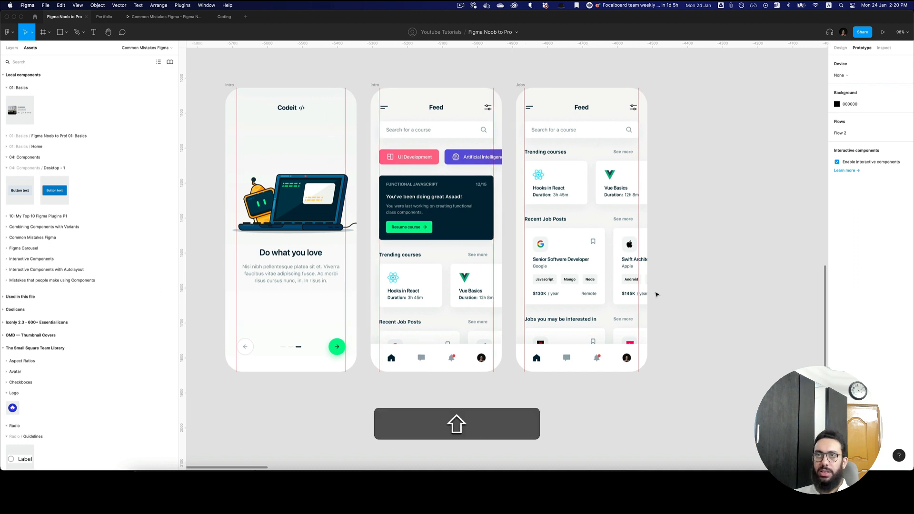
Return to the page's design settings and show the file's layer list in place of the component assets.
key("shift+e")
key("alt+1")
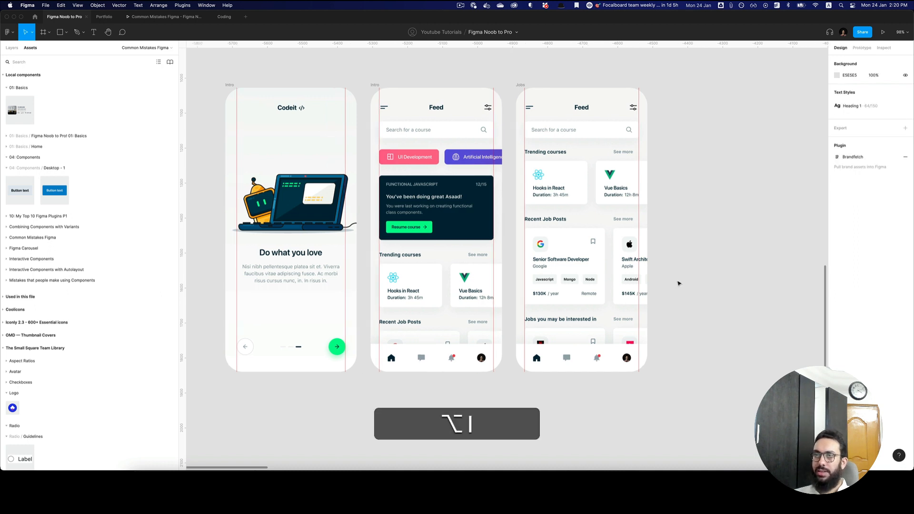
key("shift+e")
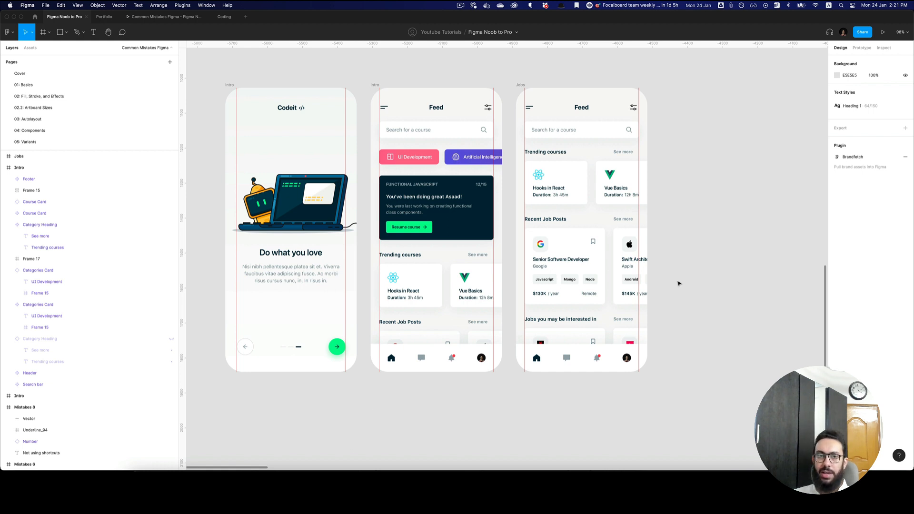
scroll(678, 282, "up", 3)
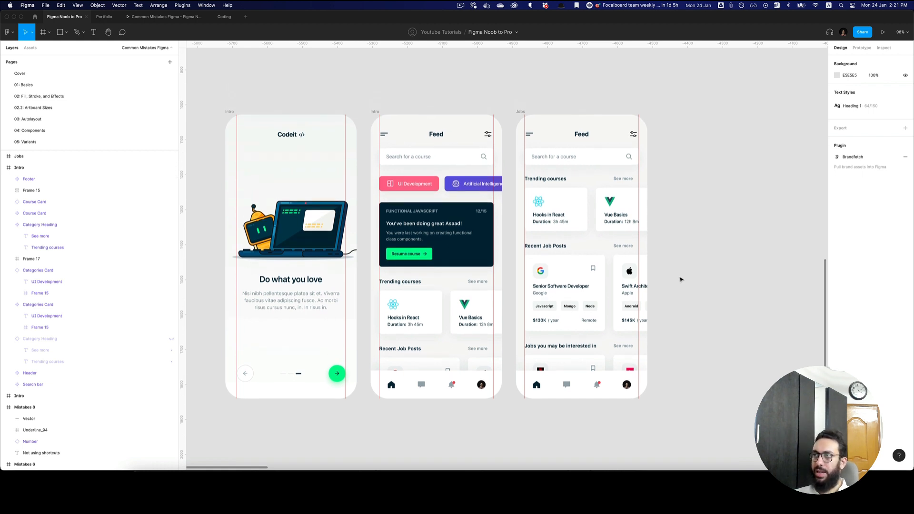